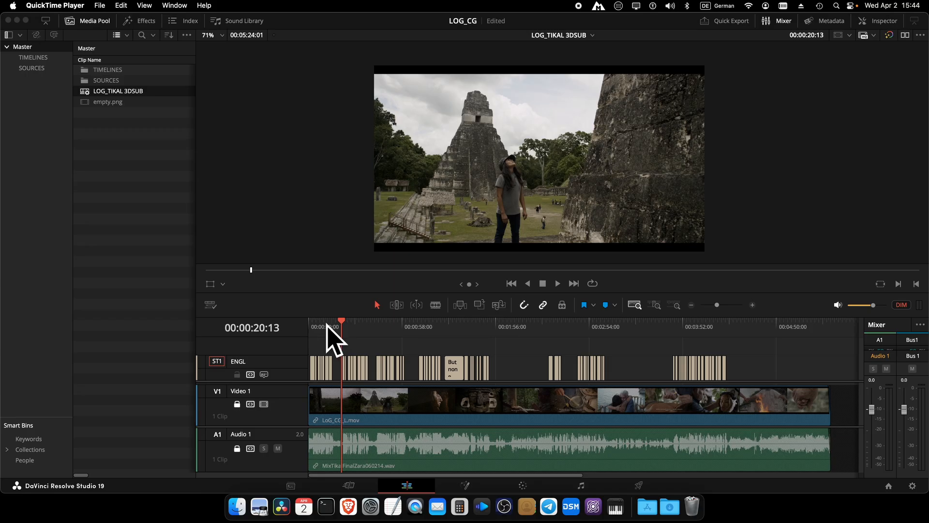
Step: Switch from QuickTime Player to DaVinci Resolve with the LOG_TIKAL 3DSUB timeline showing
{"action": "left_click", "coordinate": [298, 317]}
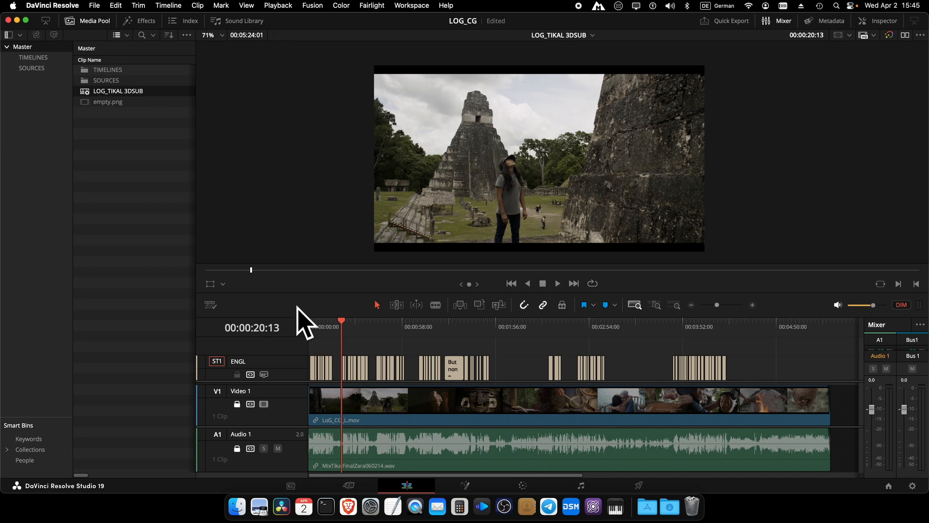
{"action": "left_click", "coordinate": [164, 4]}
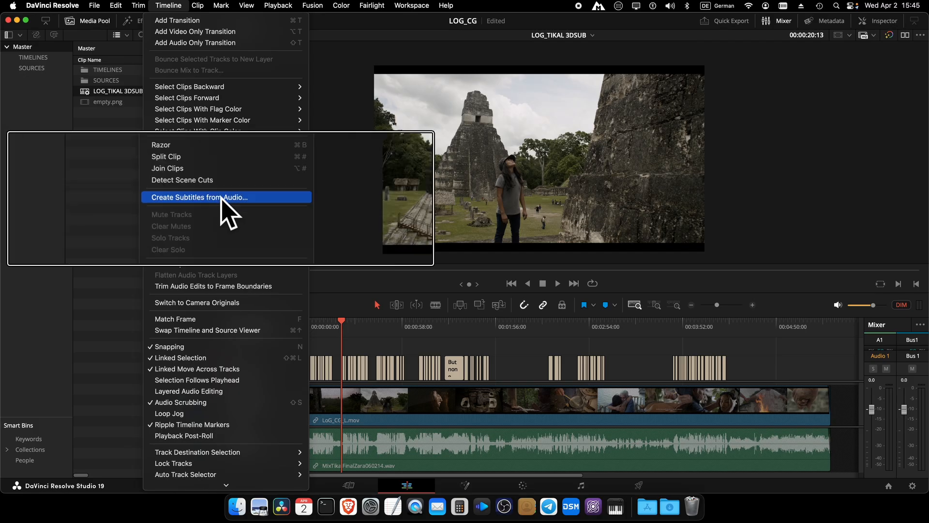
{"action": "left_click", "coordinate": [375, 338]}
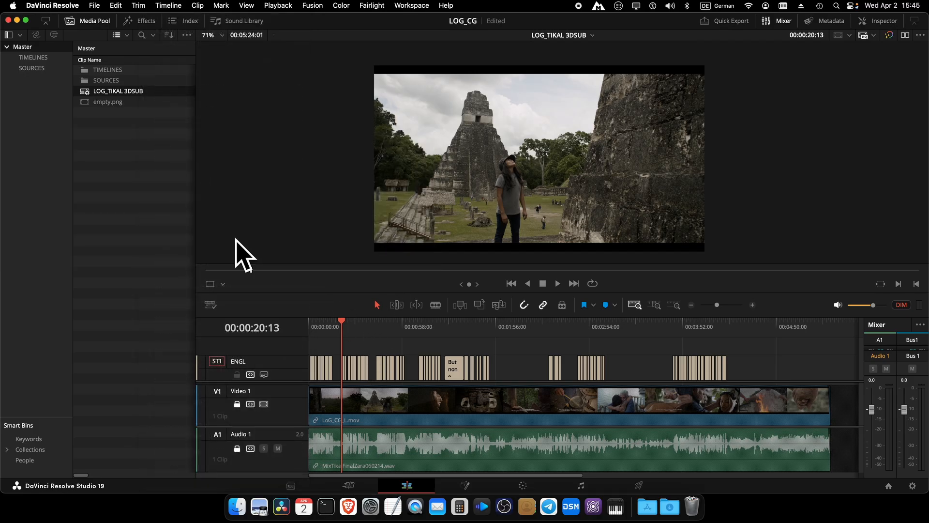
{"action": "right_click", "coordinate": [126, 92]}
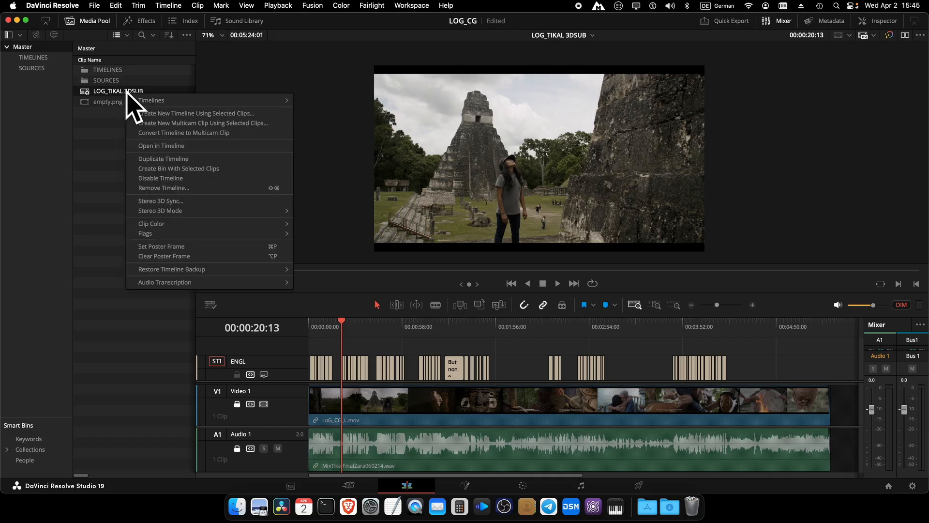
{"action": "mouse_move", "coordinate": [223, 271]}
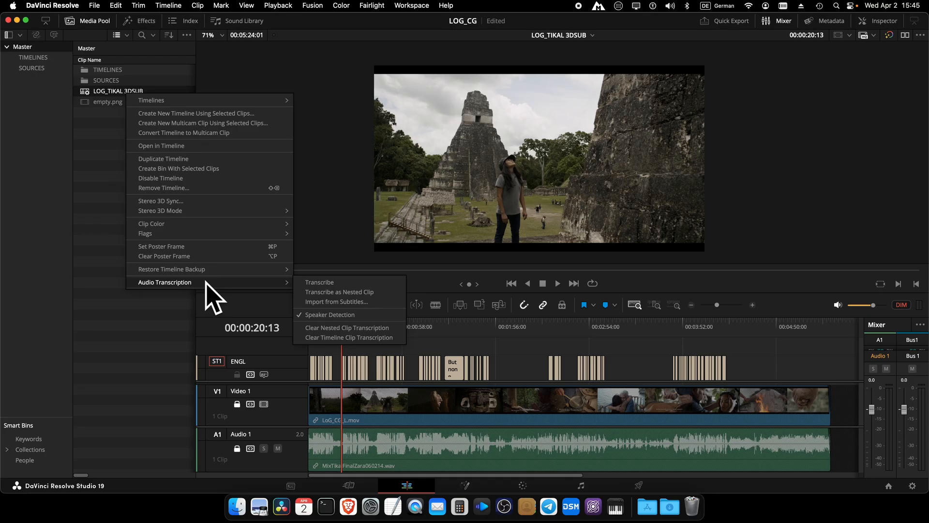
{"action": "left_click", "coordinate": [104, 145]}
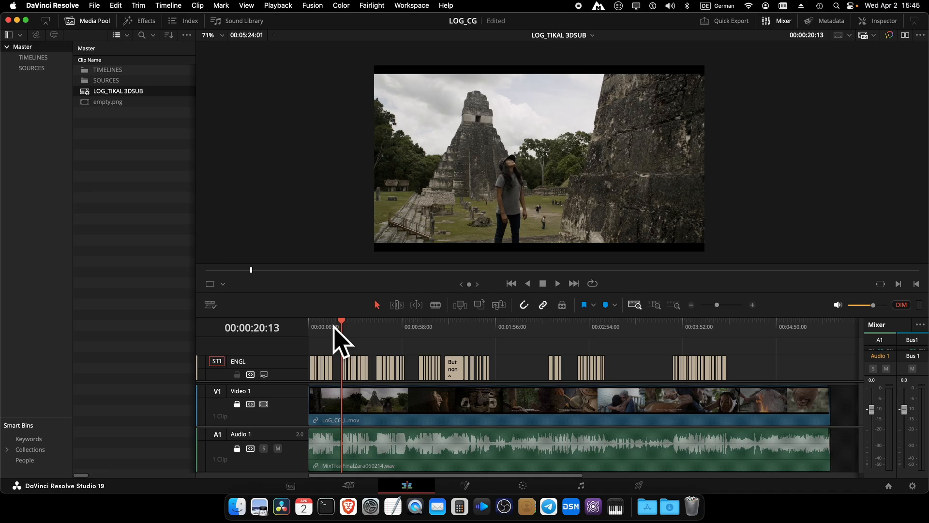
Step: Play the timeline and stop at 00:00:29:22 on the caption 'Astronomic Observation Stations.'
{"action": "key", "text": "space"}
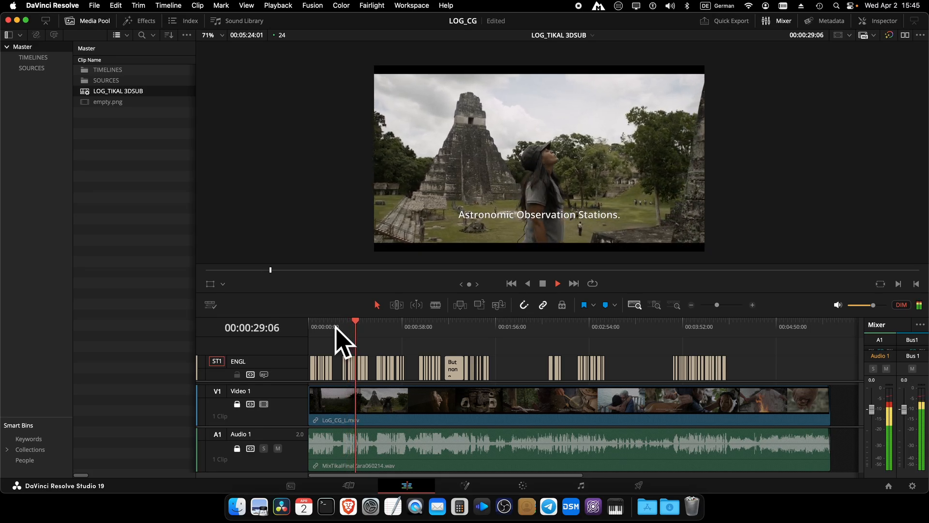
{"action": "key", "text": "space"}
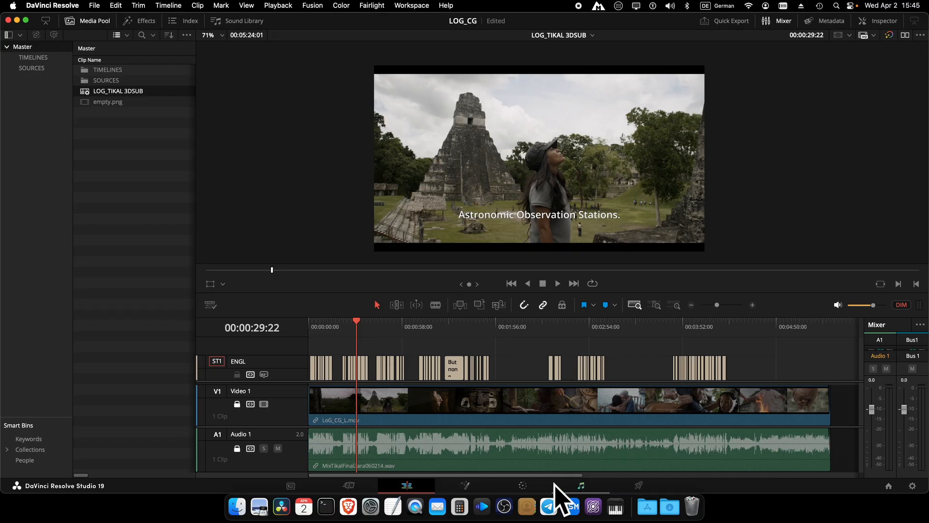
Step: On the Color page, switch Stereo 3D Vision from Mono to Stereo for an Anaglyph B/W preview
{"action": "left_click", "coordinate": [523, 485]}
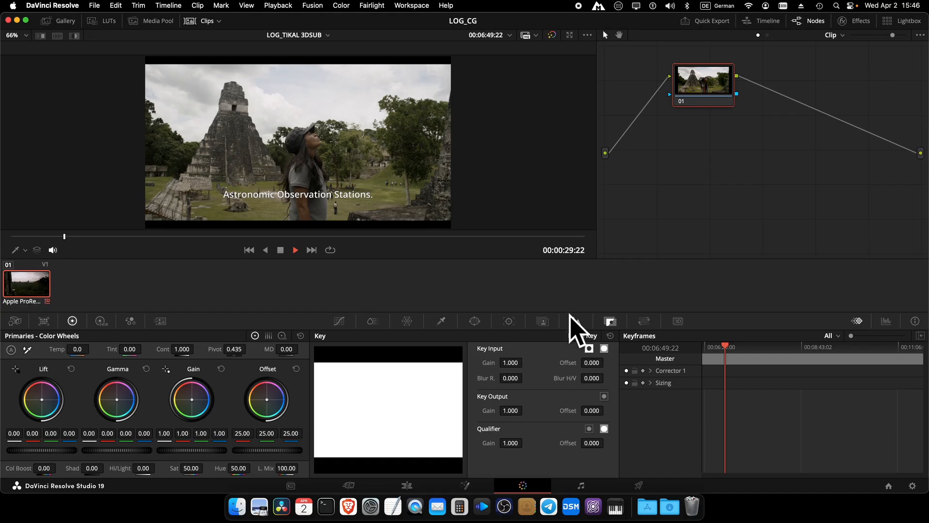
{"action": "left_click", "coordinate": [678, 321]}
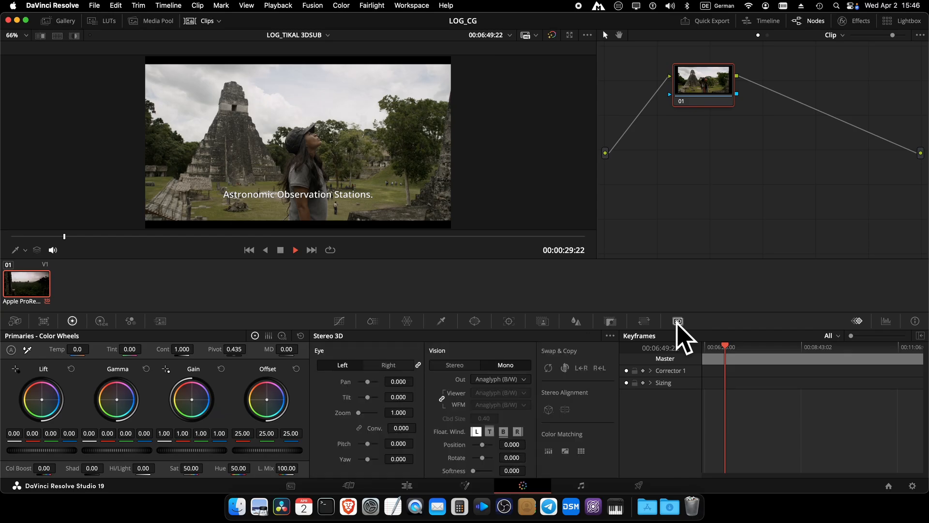
{"action": "left_click", "coordinate": [455, 365]}
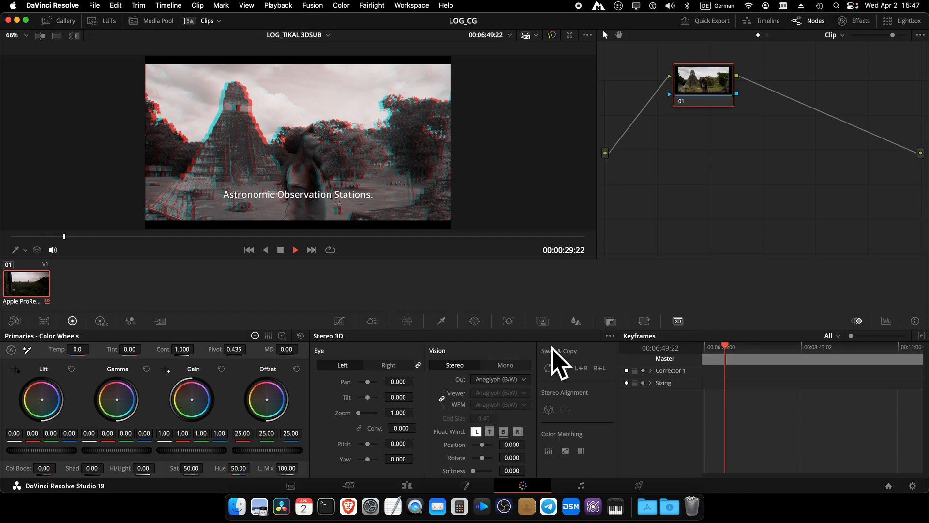
Step: On the Edit page, enlarge the timeline, disable Video 1 and mute Audio 1
{"action": "left_click", "coordinate": [407, 486]}
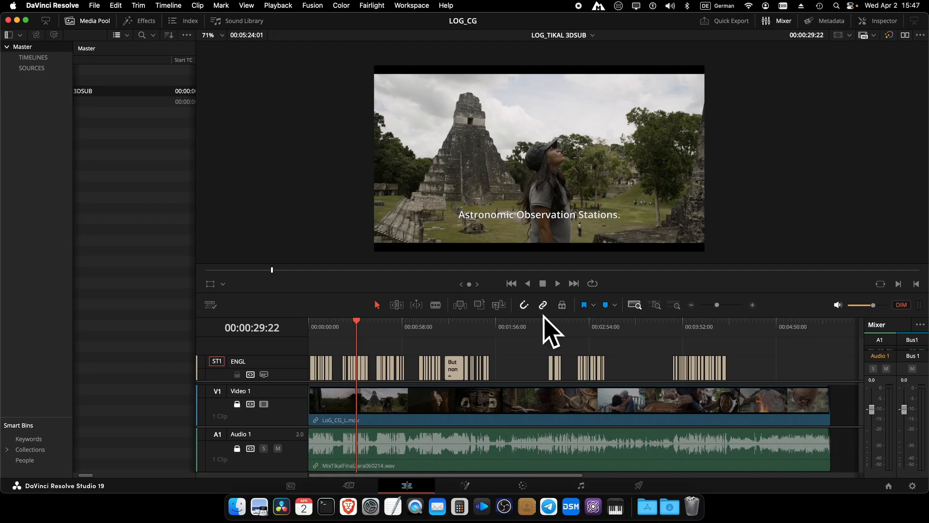
{"action": "left_click_drag", "start_coordinate": [542, 315], "coordinate": [539, 187]}
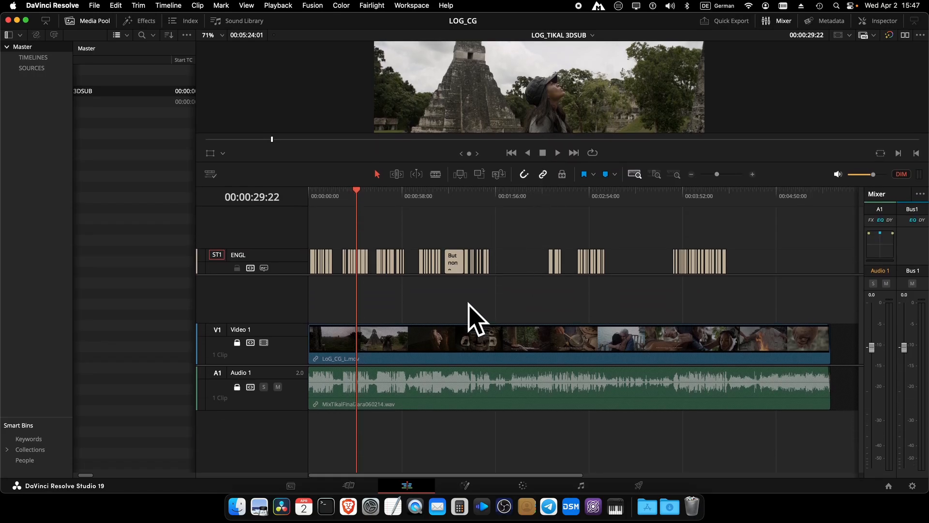
{"action": "left_click", "coordinate": [264, 342]}
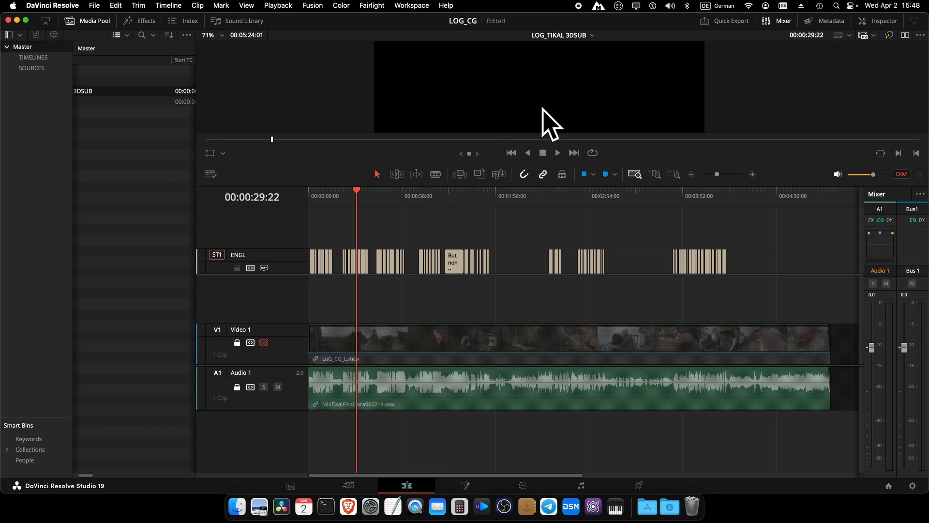
{"action": "scroll", "coordinate": [543, 107], "scroll_direction": "down", "scroll_amount": 6}
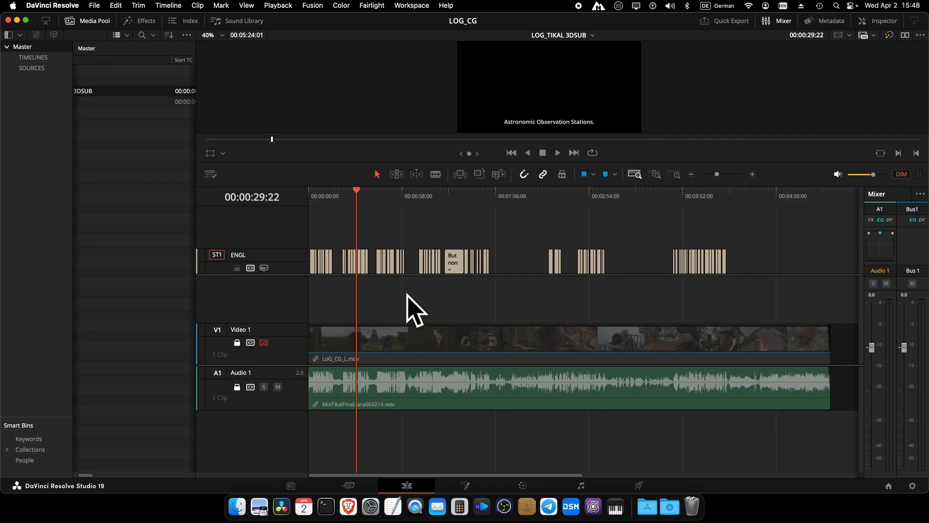
{"action": "left_click", "coordinate": [278, 387]}
{"action": "left_click_drag", "start_coordinate": [87, 475], "coordinate": [68, 474]}
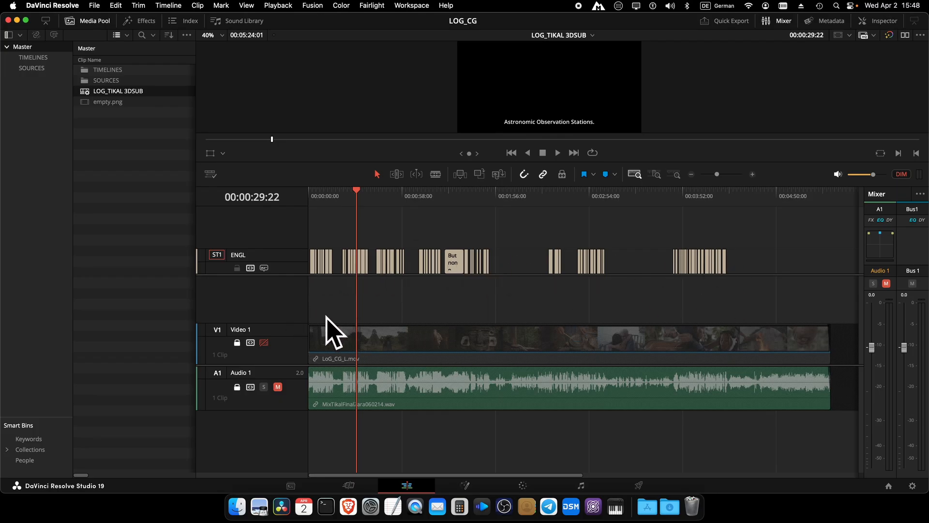
Step: Drop empty.png from the Media Pool at the start of a new Video 2 track
{"action": "left_click", "coordinate": [85, 103]}
{"action": "double_click", "coordinate": [84, 102]}
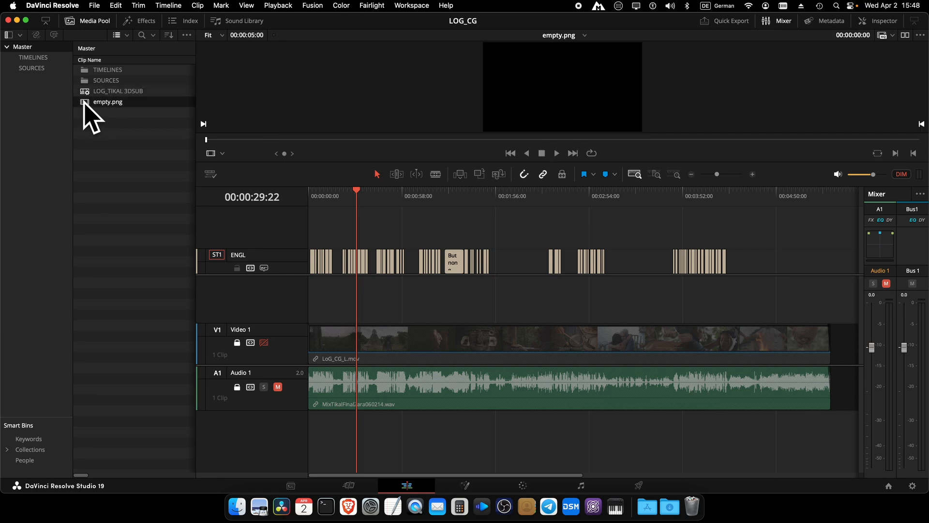
{"action": "left_click_drag", "start_coordinate": [85, 104], "coordinate": [301, 306]}
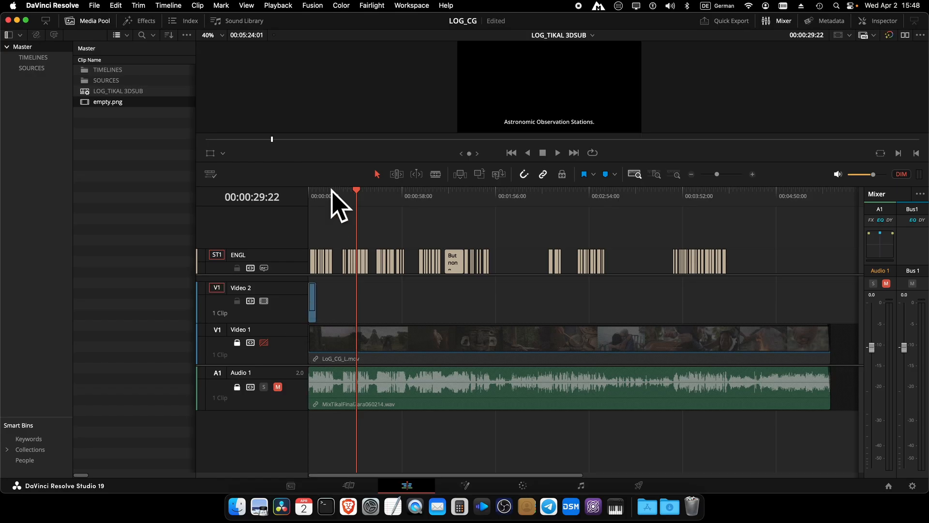
{"action": "left_click_drag", "start_coordinate": [331, 194], "coordinate": [315, 194]}
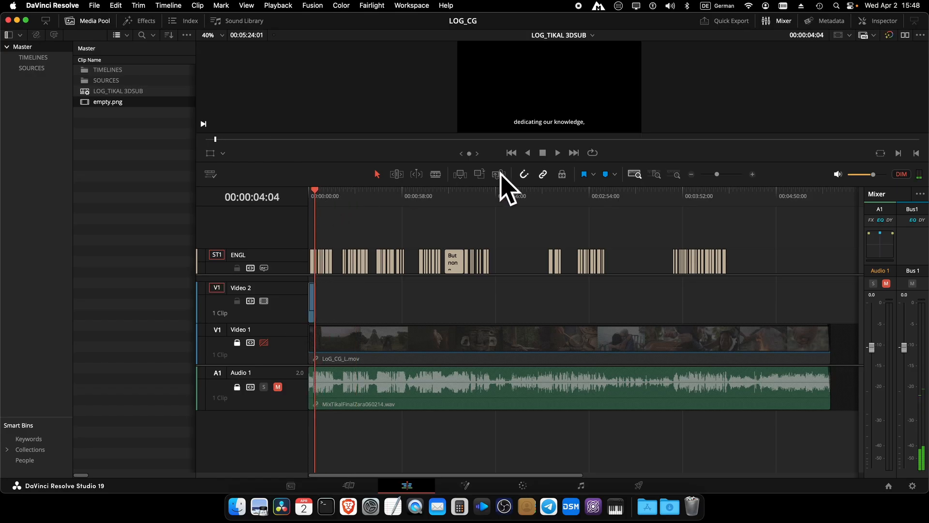
Step: Extend the empty.png clip to the end of the timeline and park the playhead at 00:01:29:23
{"action": "left_click", "coordinate": [654, 173]}
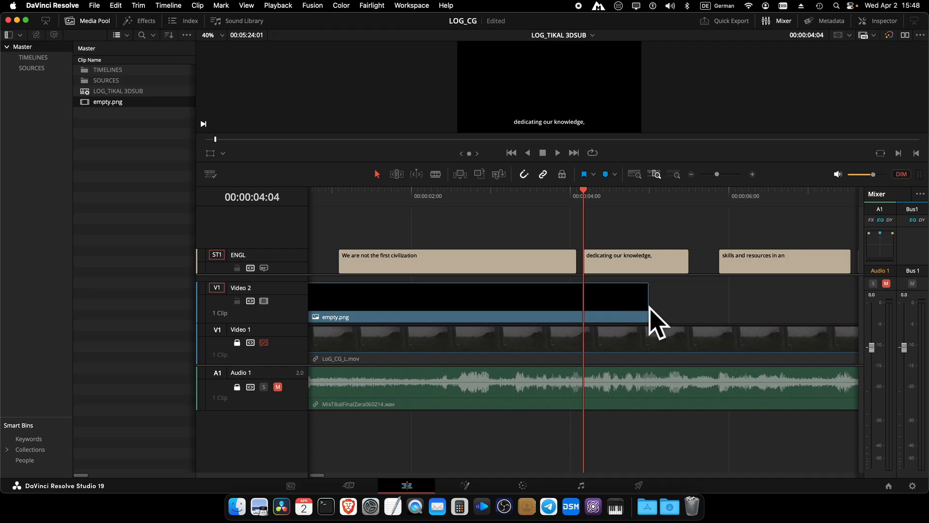
{"action": "left_click_drag", "start_coordinate": [649, 305], "coordinate": [729, 309]}
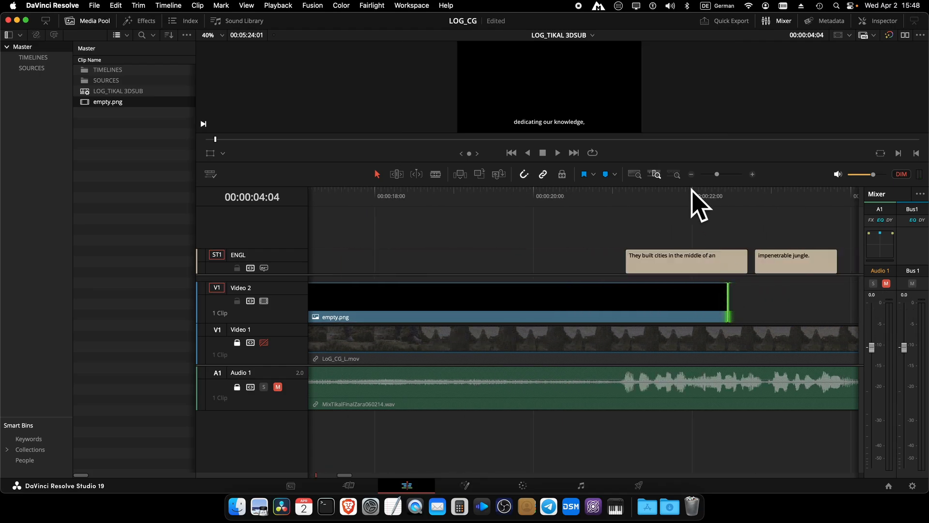
{"action": "left_click", "coordinate": [634, 175]}
{"action": "left_click_drag", "start_coordinate": [349, 304], "coordinate": [829, 382]}
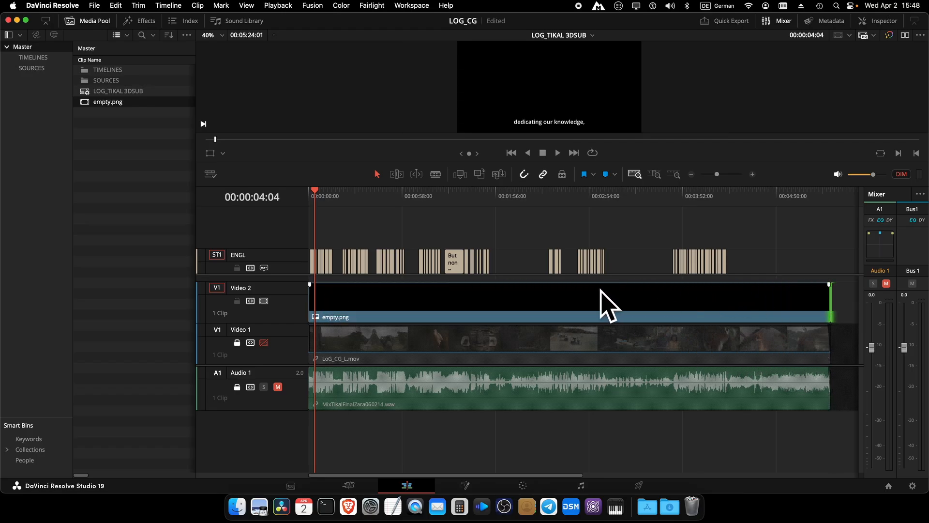
{"action": "left_click", "coordinate": [411, 303]}
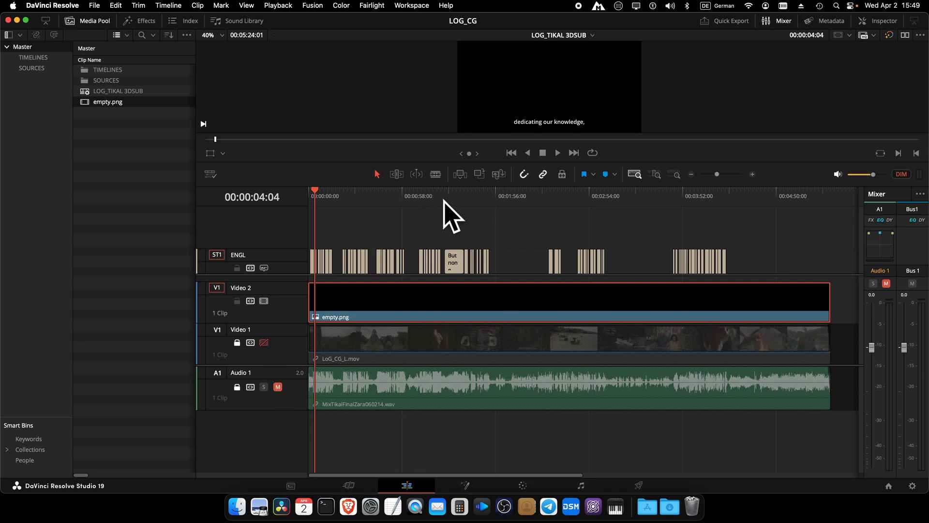
{"action": "left_click_drag", "start_coordinate": [441, 196], "coordinate": [454, 199]}
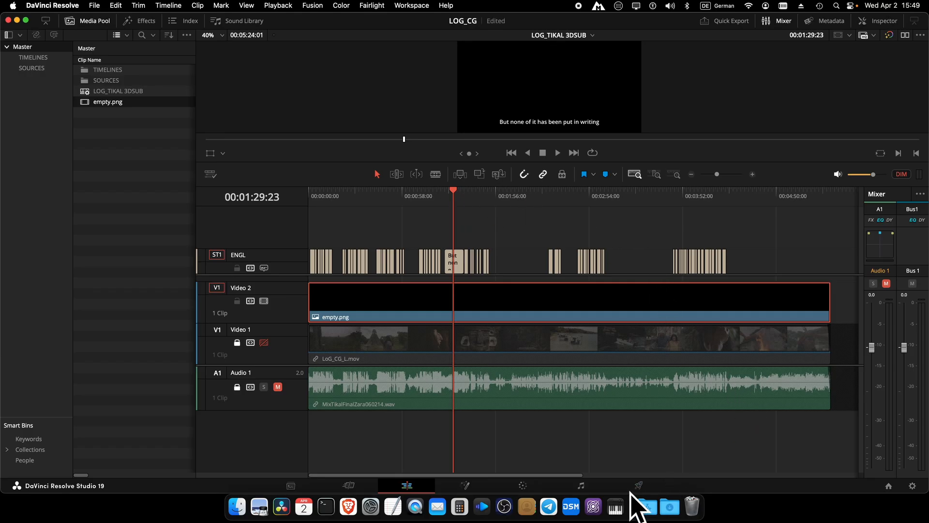
Step: On the Color page, link node 01 to a new Alpha Output and invert its Key Output
{"action": "left_click", "coordinate": [522, 484]}
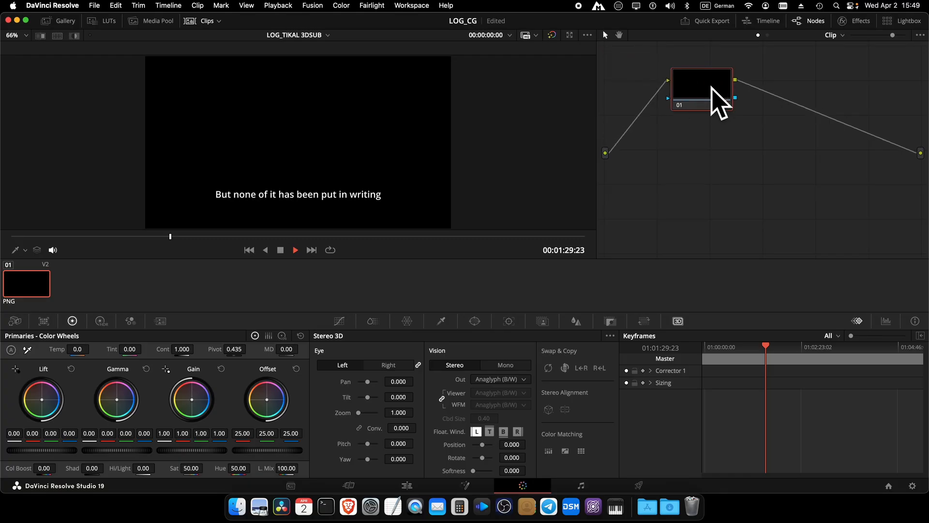
{"action": "left_click_drag", "start_coordinate": [711, 87], "coordinate": [724, 85]}
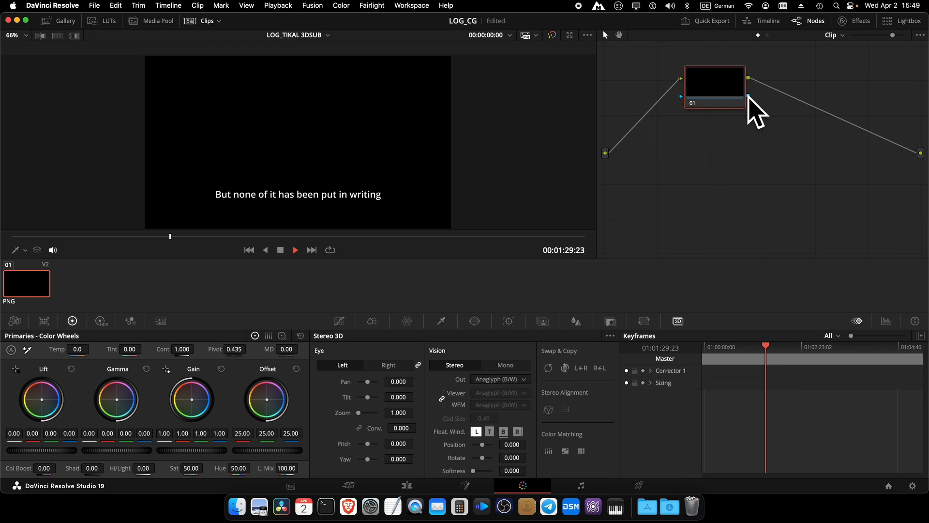
{"action": "right_click", "coordinate": [734, 156]}
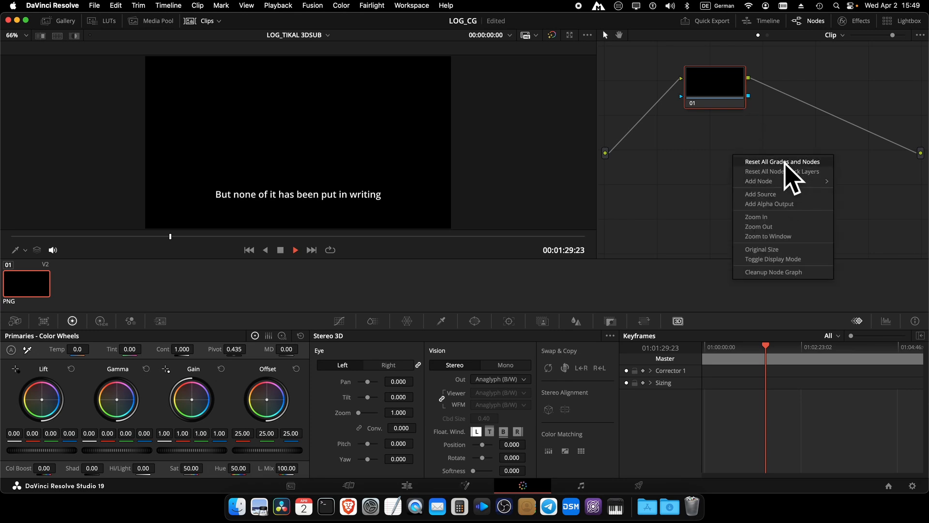
{"action": "left_click", "coordinate": [790, 203]}
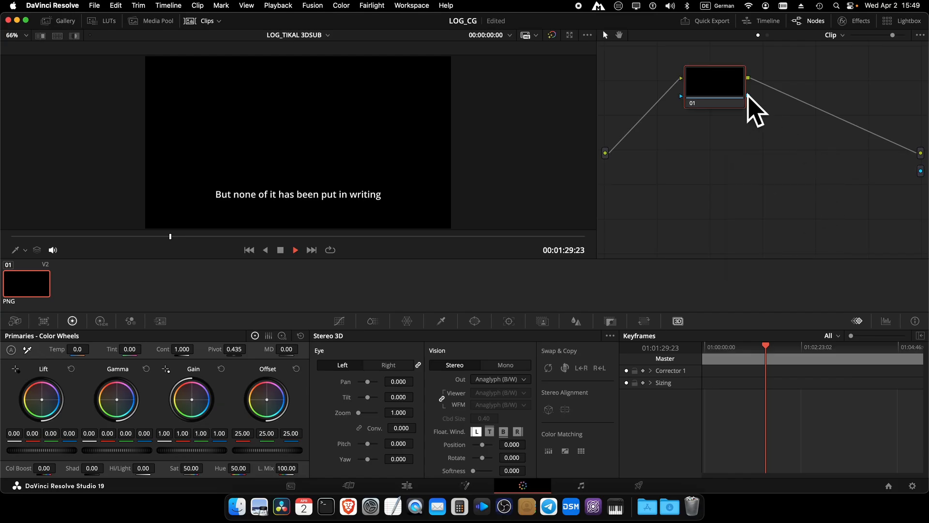
{"action": "left_click_drag", "start_coordinate": [749, 96], "coordinate": [916, 168]}
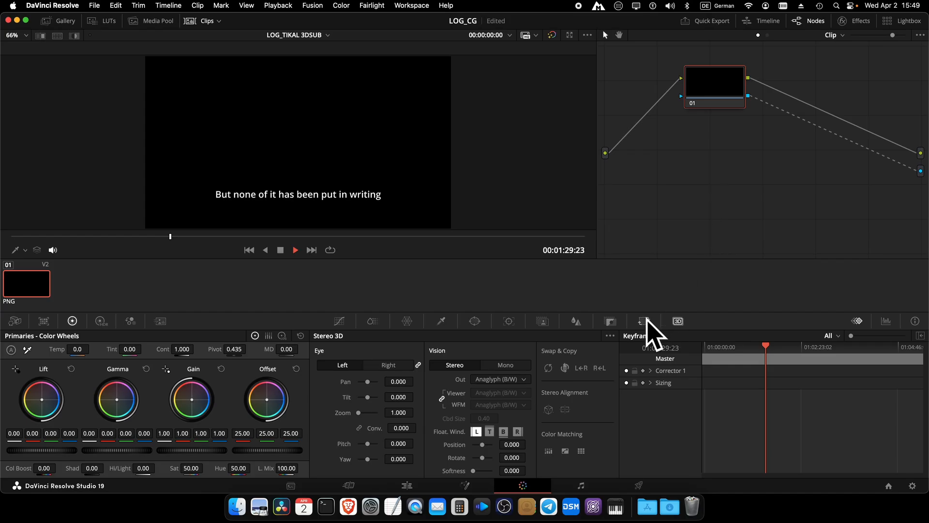
{"action": "left_click", "coordinate": [610, 321]}
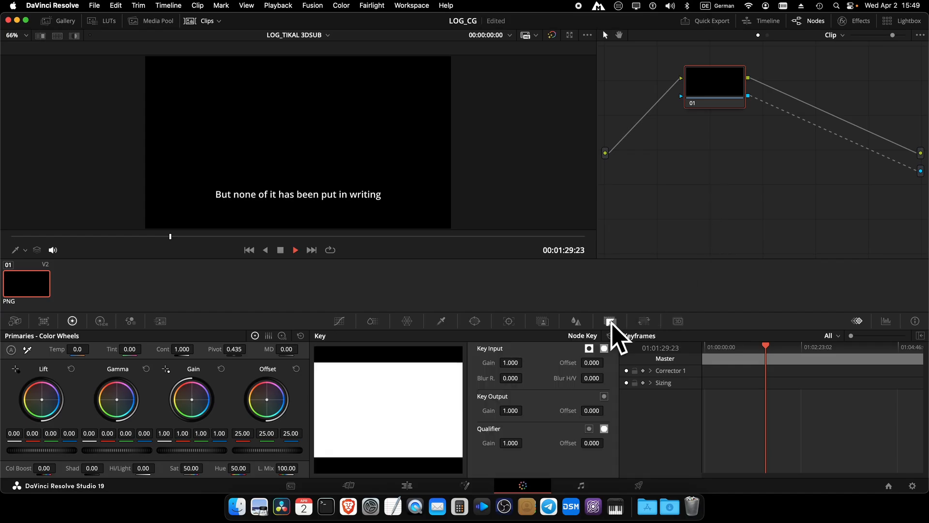
{"action": "left_click", "coordinate": [604, 396]}
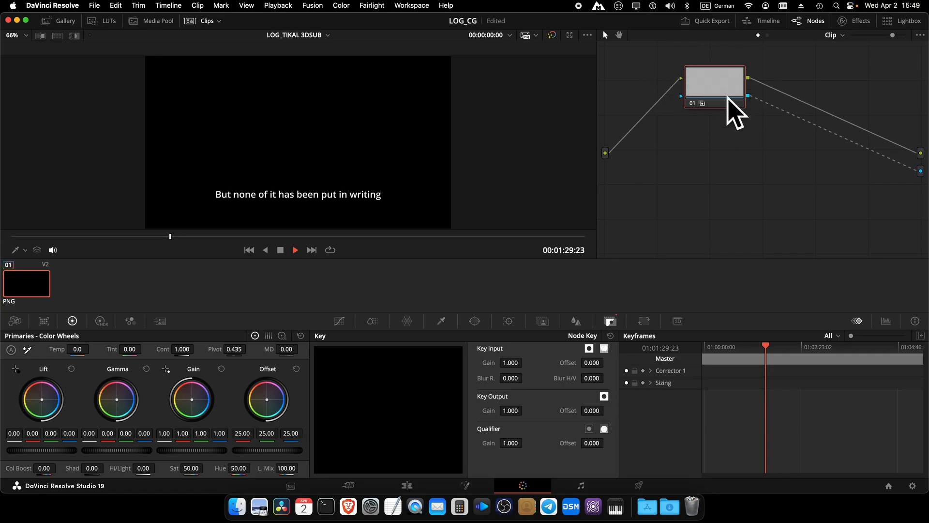
Step: On the Edit page, toggle Video 1 to compare, leave it disabled, then go to the Deliver page
{"action": "left_click", "coordinate": [409, 484]}
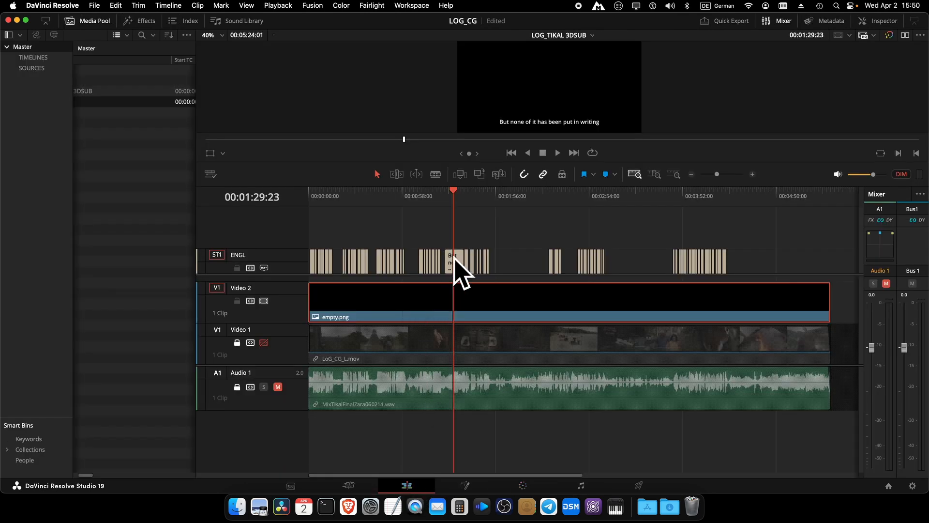
{"action": "left_click", "coordinate": [263, 342]}
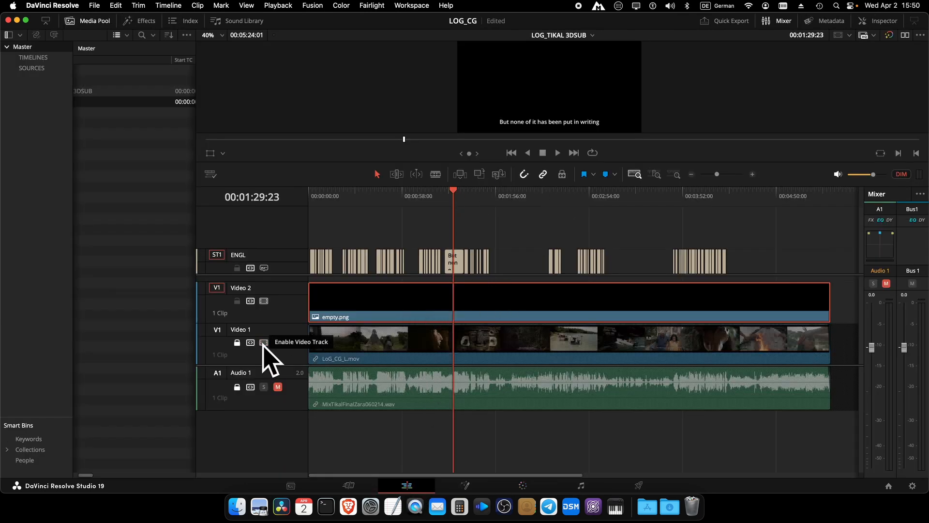
{"action": "left_click", "coordinate": [264, 343]}
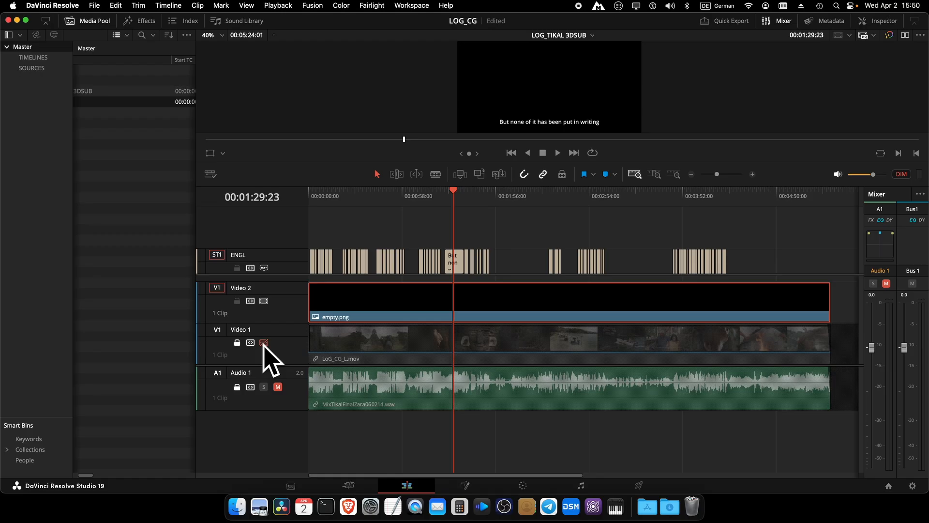
{"action": "left_click", "coordinate": [264, 342]}
{"action": "left_click", "coordinate": [264, 343]}
{"action": "left_click", "coordinate": [639, 484]}
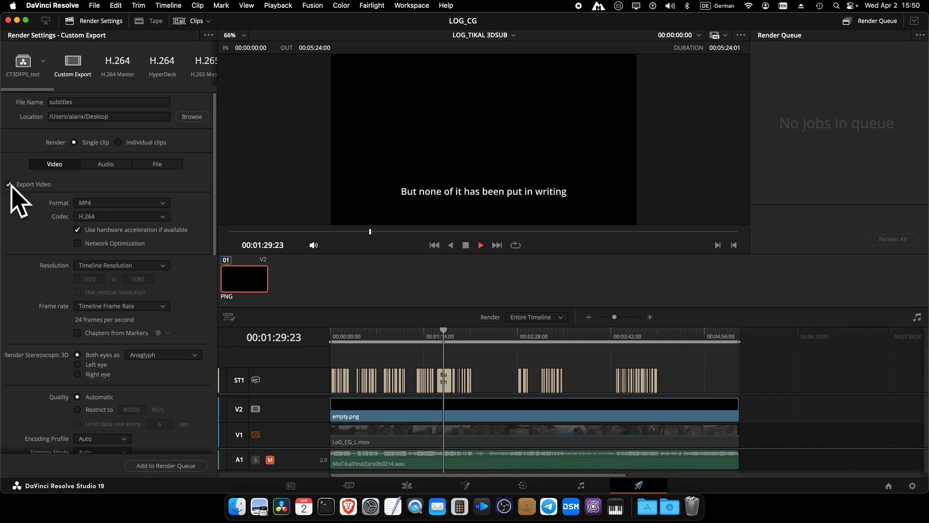
Step: Set the render format to QuickTime with the Apple ProRes 4444 codec
{"action": "left_click", "coordinate": [164, 204]}
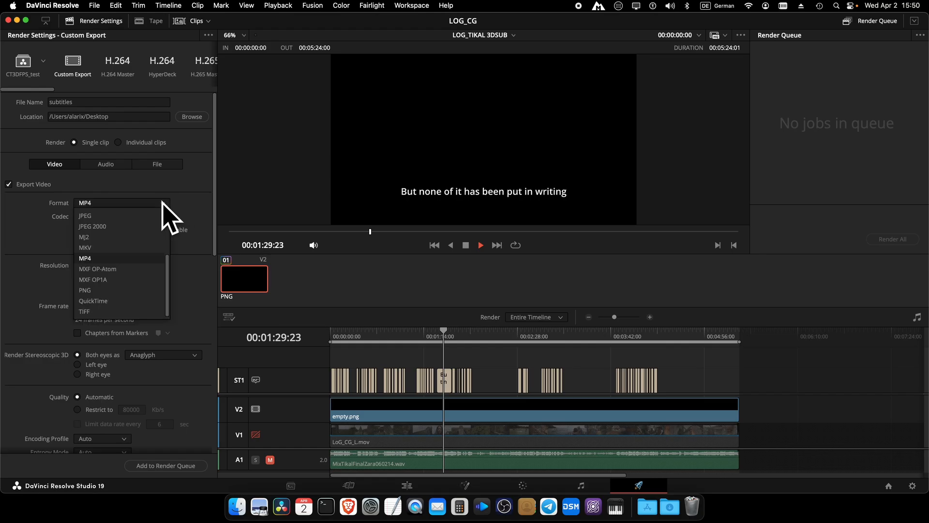
{"action": "left_click", "coordinate": [147, 301]}
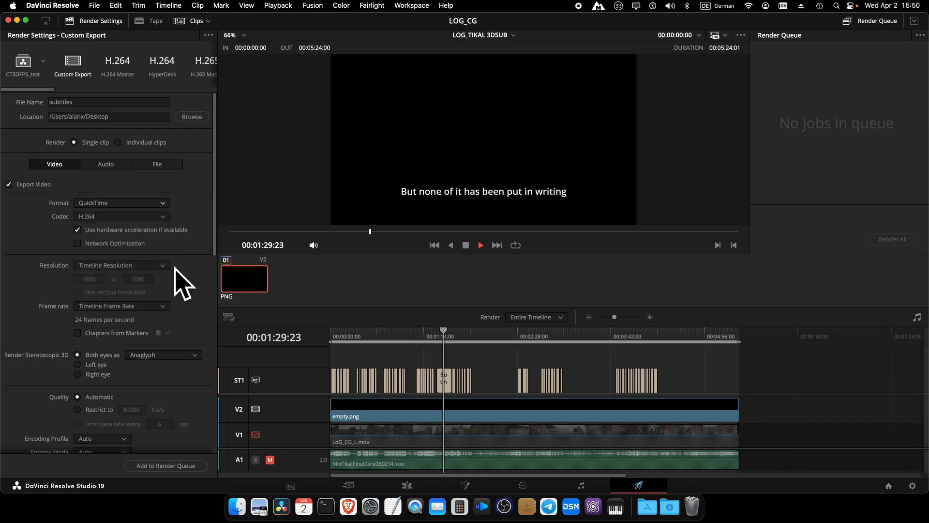
{"action": "left_click", "coordinate": [155, 218]}
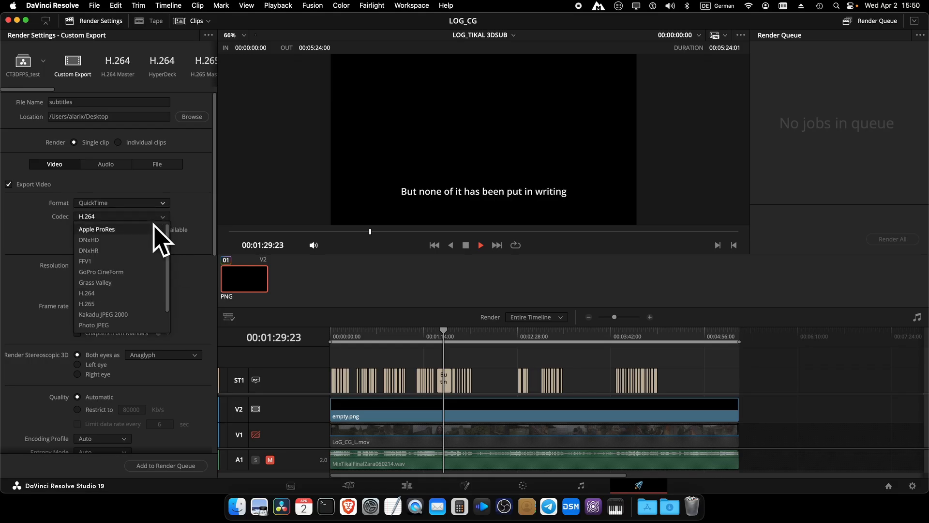
{"action": "left_click", "coordinate": [154, 228]}
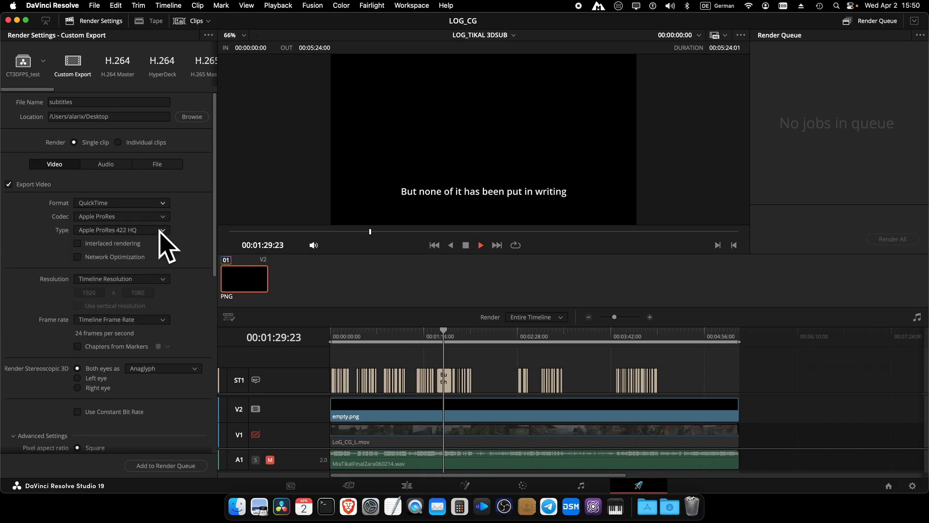
{"action": "left_click", "coordinate": [161, 231]}
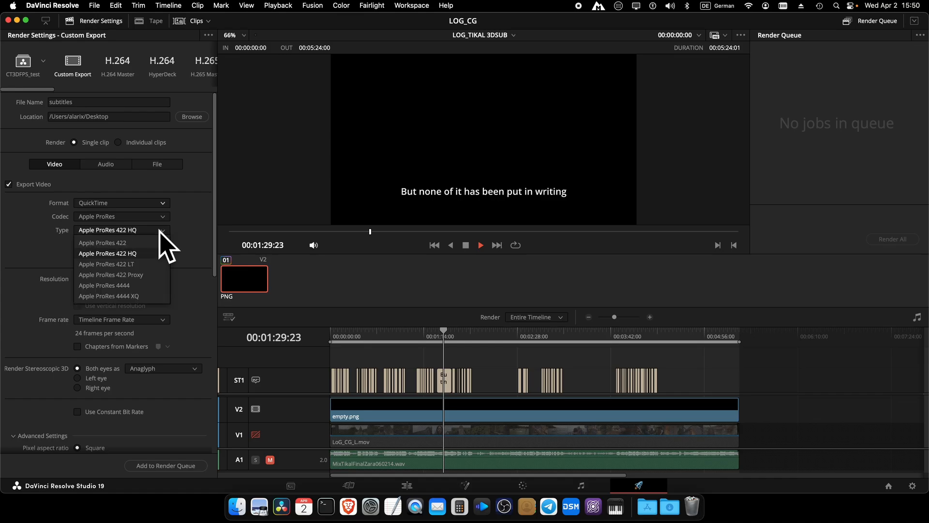
{"action": "left_click", "coordinate": [147, 285]}
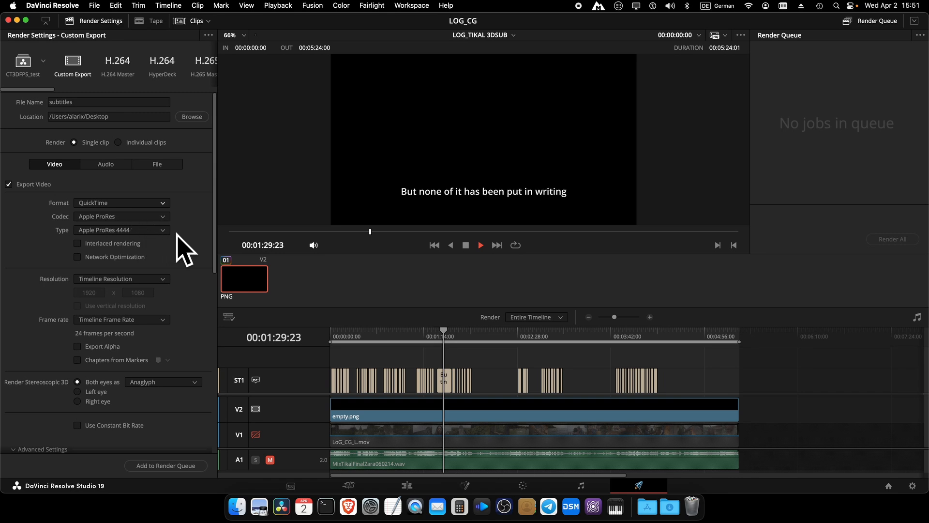
Step: Check Export Alpha and set Render Stereoscopic 3D to the left eye only
{"action": "scroll", "coordinate": [184, 249], "scroll_direction": "down", "scroll_amount": 5}
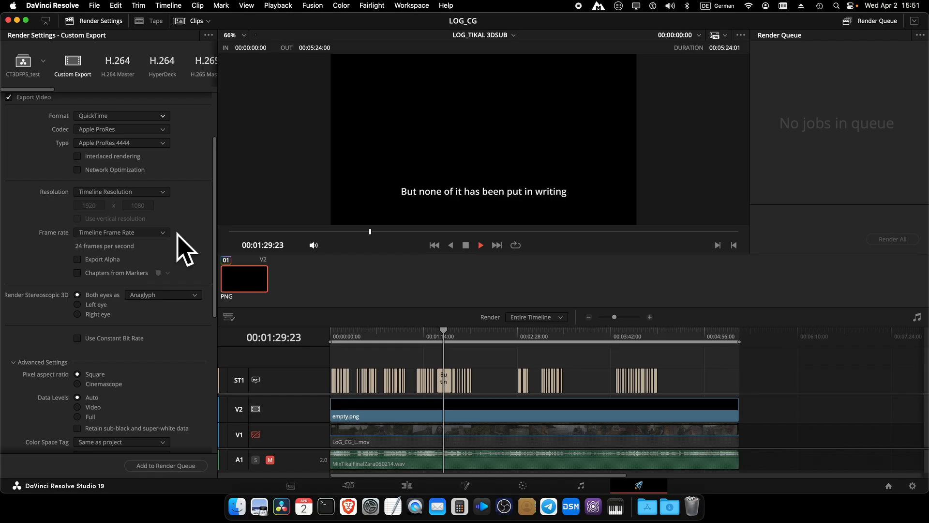
{"action": "left_click", "coordinate": [77, 260]}
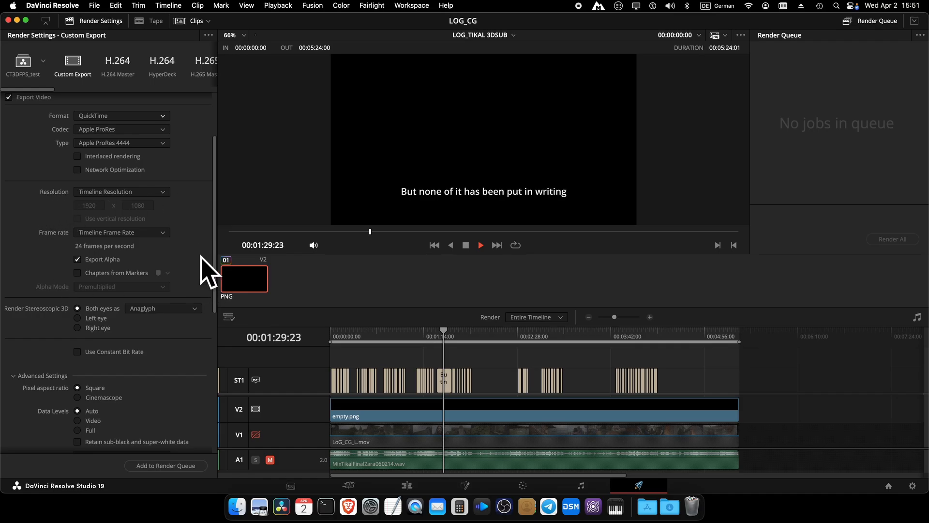
{"action": "scroll", "coordinate": [175, 339], "scroll_direction": "down", "scroll_amount": 3}
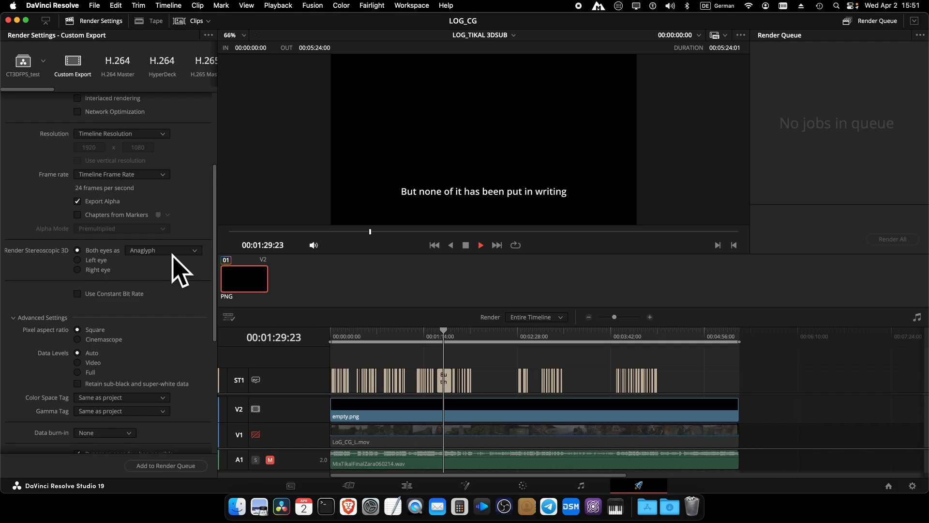
{"action": "left_click", "coordinate": [78, 260]}
{"action": "scroll", "coordinate": [203, 335], "scroll_direction": "down", "scroll_amount": 3}
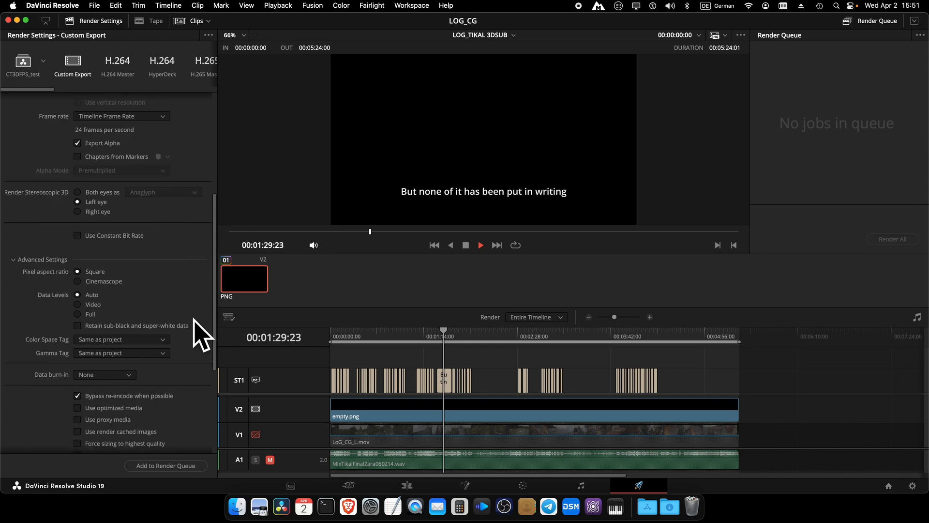
{"action": "scroll", "coordinate": [199, 336], "scroll_direction": "down", "scroll_amount": 6}
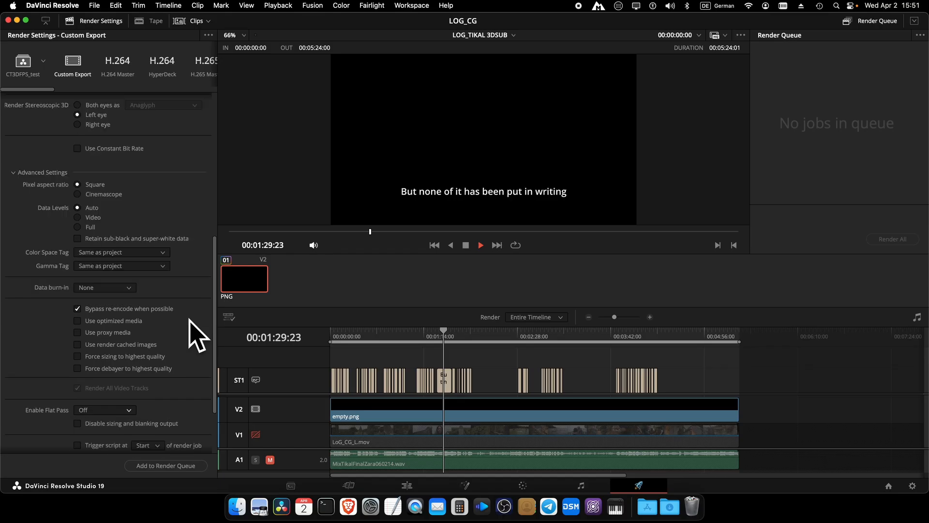
{"action": "scroll", "coordinate": [197, 333], "scroll_direction": "down", "scroll_amount": 3}
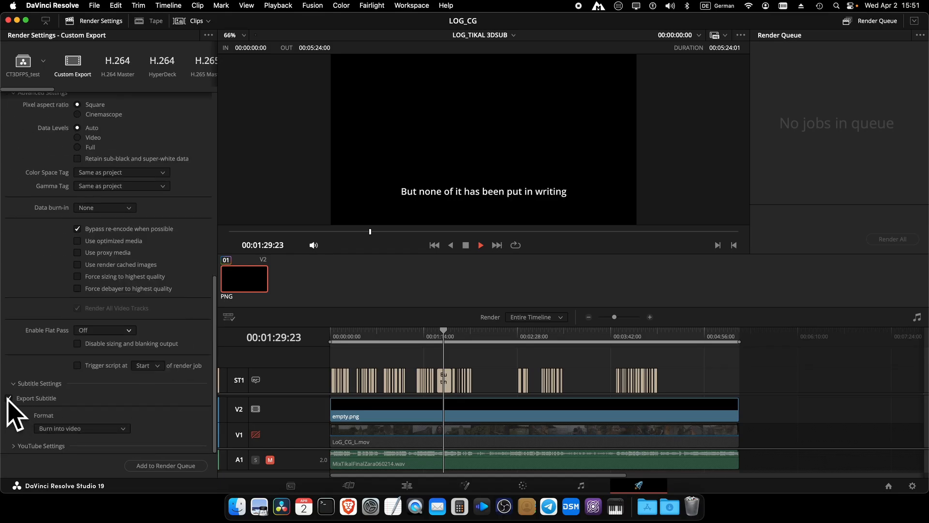
Step: Check Export Subtitle with Format 'Burn into video', then review the render settings
{"action": "left_click", "coordinate": [103, 429]}
{"action": "left_click", "coordinate": [111, 429]}
{"action": "left_click", "coordinate": [108, 429]}
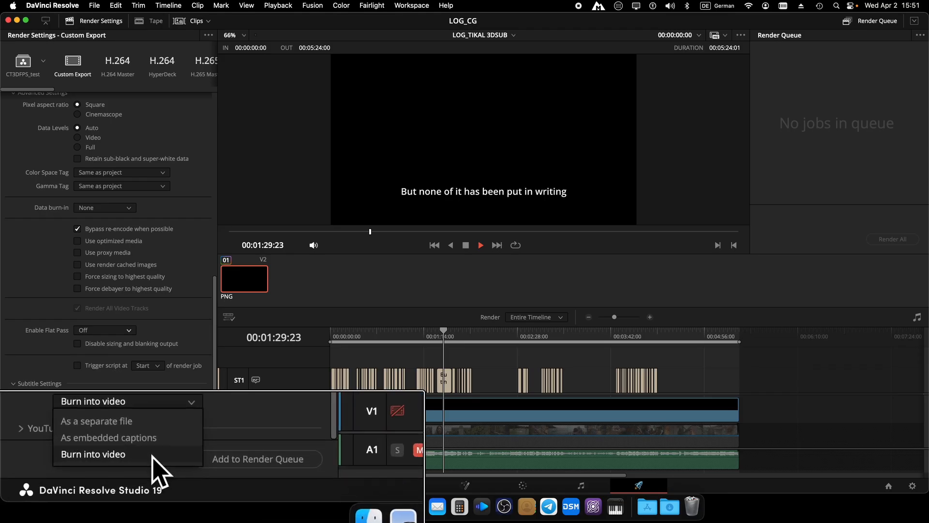
{"action": "left_click", "coordinate": [97, 463]}
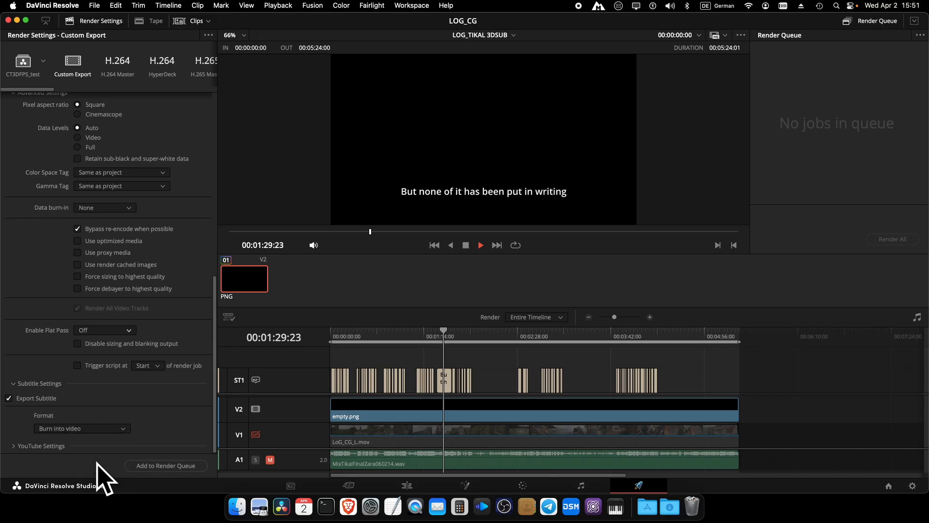
{"action": "scroll", "coordinate": [152, 230], "scroll_direction": "up", "scroll_amount": 1}
{"action": "scroll", "coordinate": [158, 240], "scroll_direction": "up", "scroll_amount": 3}
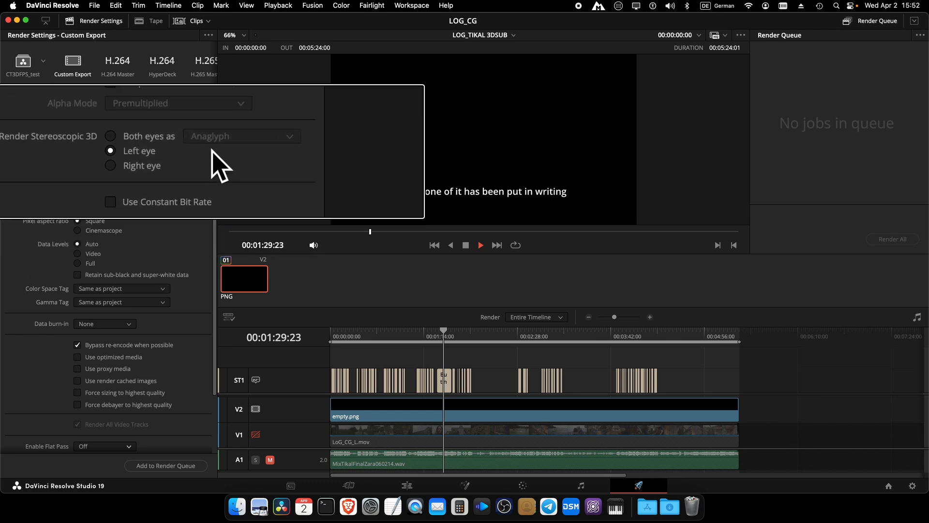
{"action": "scroll", "coordinate": [150, 169], "scroll_direction": "up", "scroll_amount": 2}
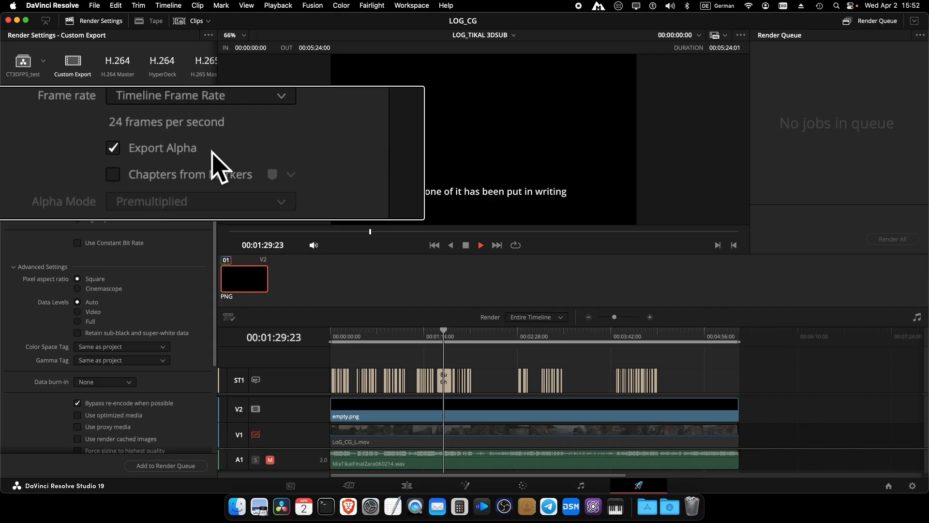
{"action": "scroll", "coordinate": [144, 165], "scroll_direction": "up", "scroll_amount": 3}
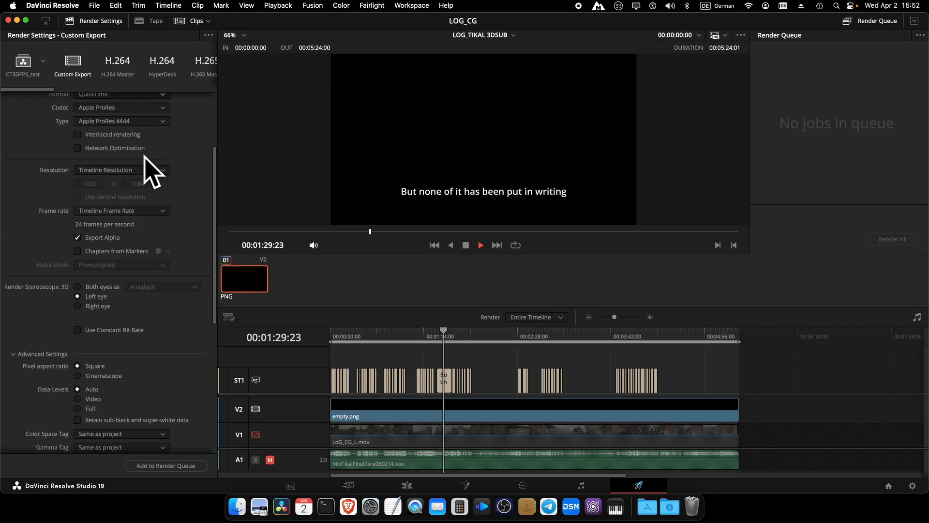
{"action": "scroll", "coordinate": [150, 170], "scroll_direction": "up", "scroll_amount": 2}
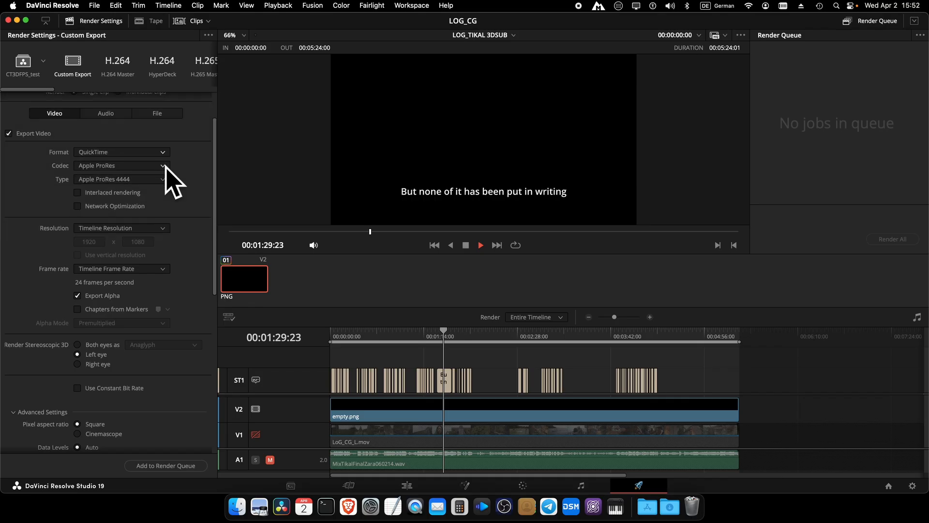
{"action": "scroll", "coordinate": [193, 221], "scroll_direction": "down", "scroll_amount": 10}
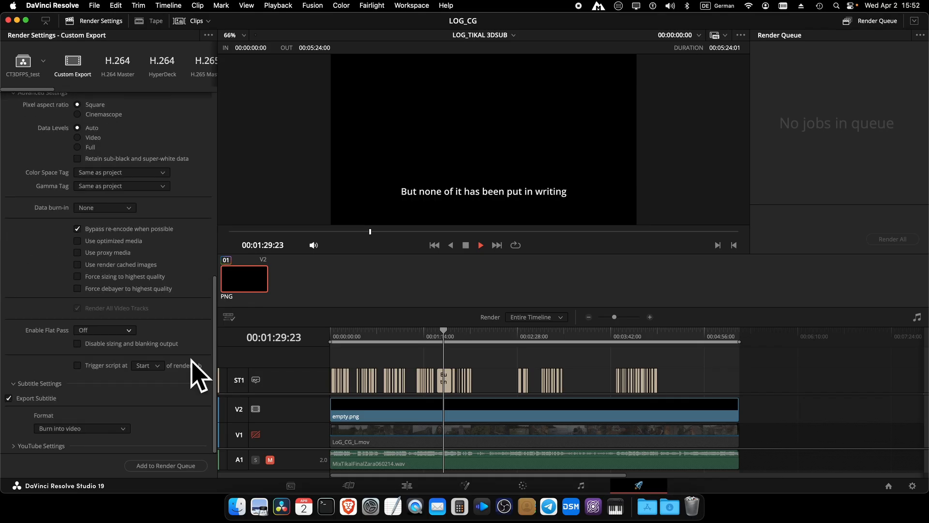
Step: Queue the burned-in subtitle job and render subtitles.mov to the Desktop
{"action": "left_click", "coordinate": [164, 465]}
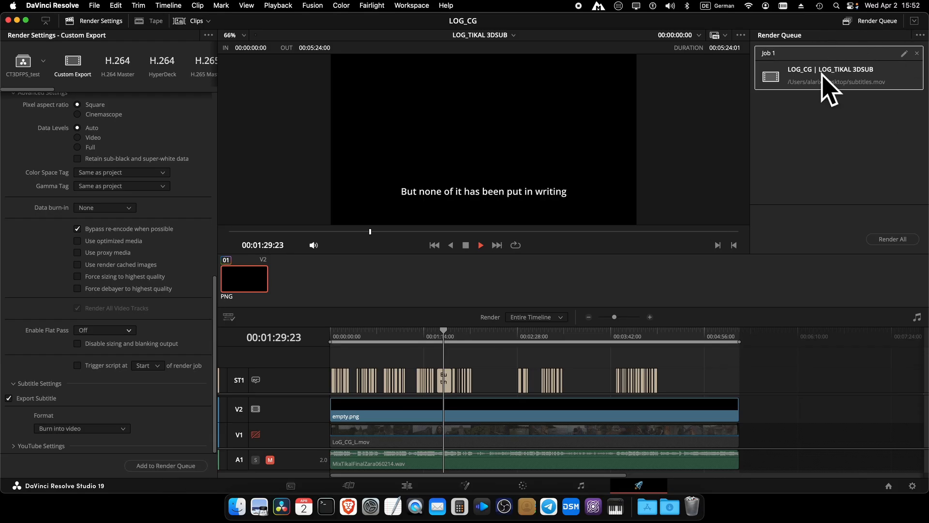
{"action": "left_click", "coordinate": [894, 239]}
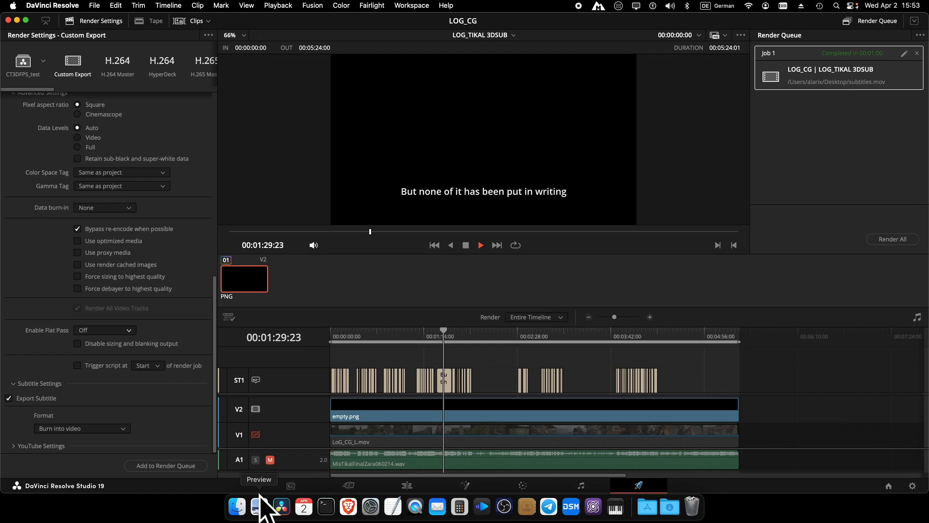
{"action": "left_click", "coordinate": [237, 505]}
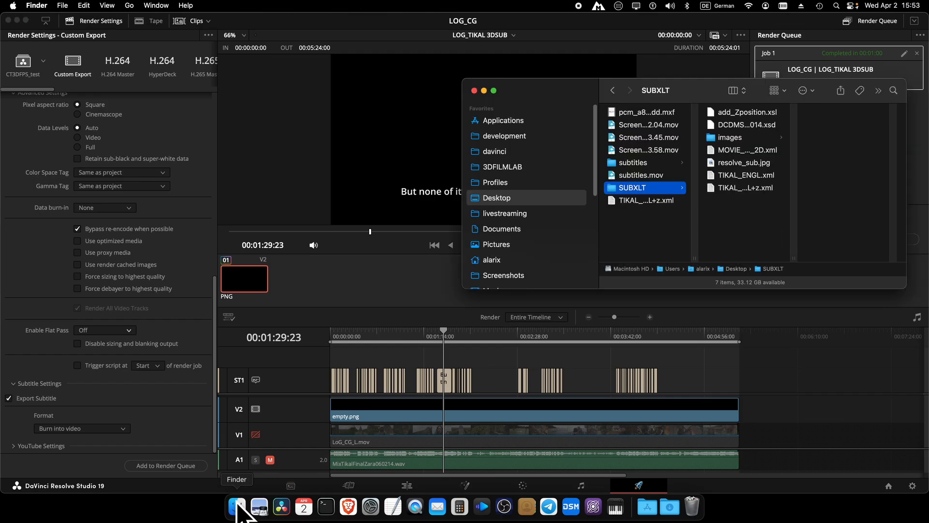
{"action": "left_click", "coordinate": [640, 177]}
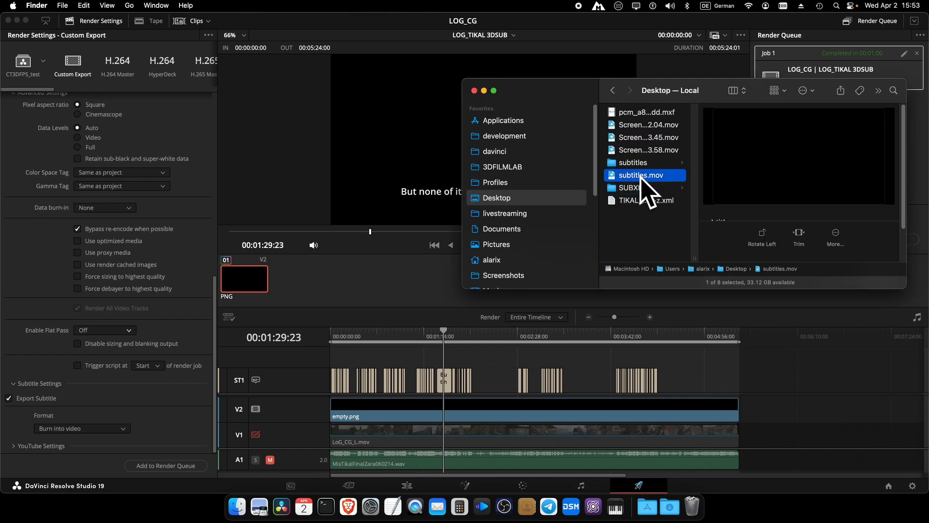
{"action": "key", "text": "space"}
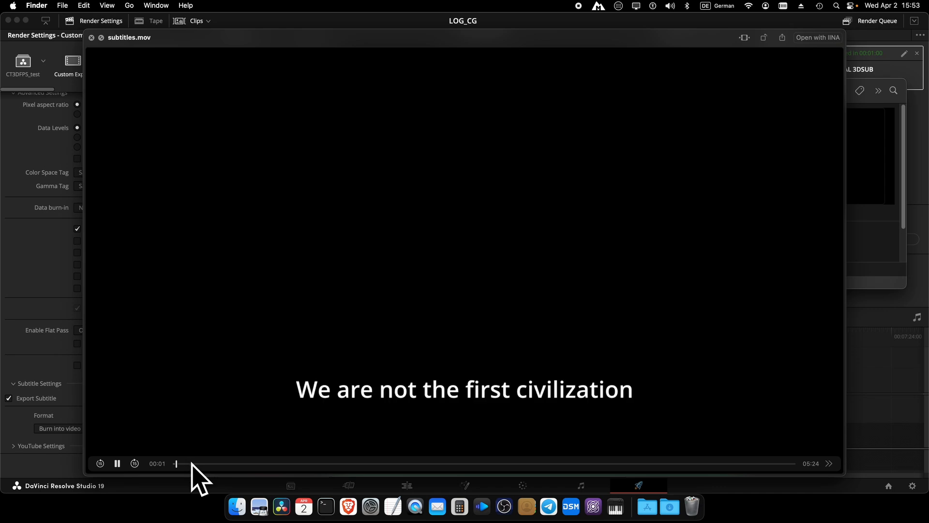
{"action": "left_click_drag", "start_coordinate": [192, 477], "coordinate": [495, 464]}
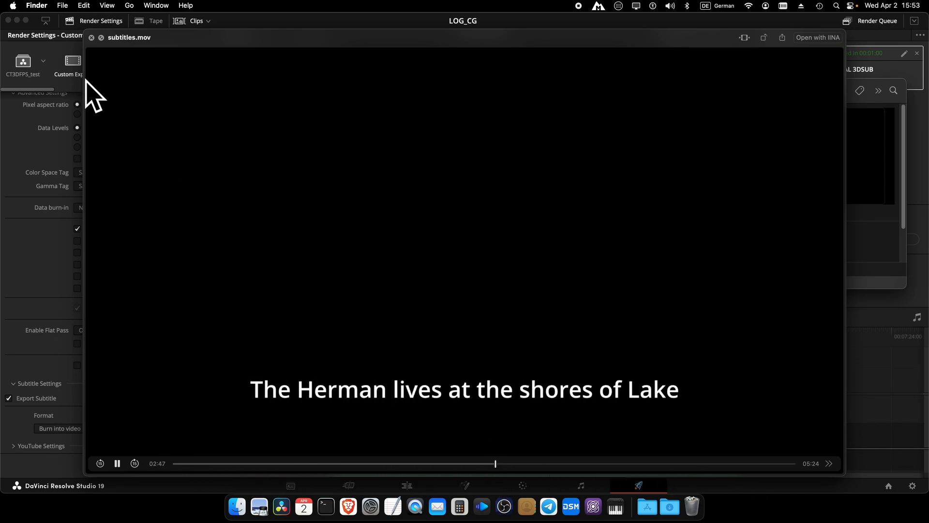
{"action": "left_click", "coordinate": [91, 37]}
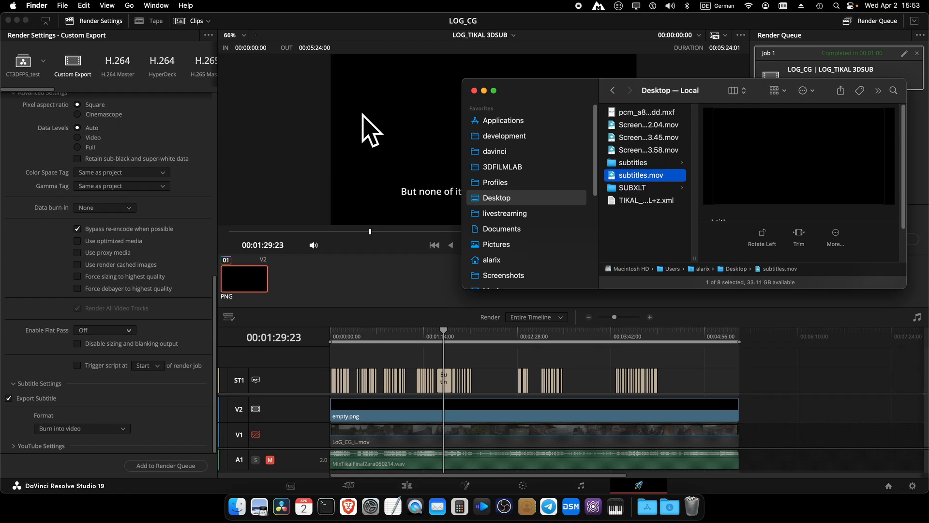
{"action": "left_click", "coordinate": [313, 116]}
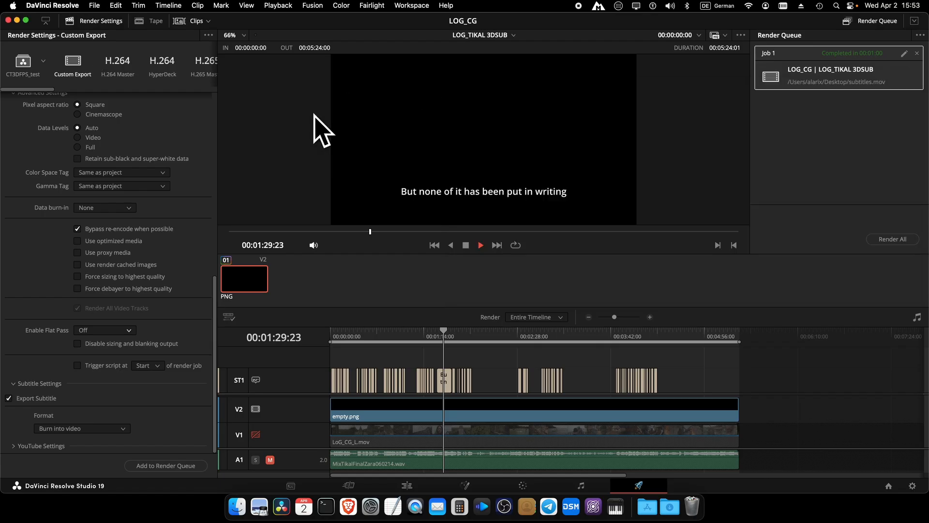
Step: Go to the Edit page and import subtitles.mov from the Desktop into the Media Pool
{"action": "left_click", "coordinate": [407, 486]}
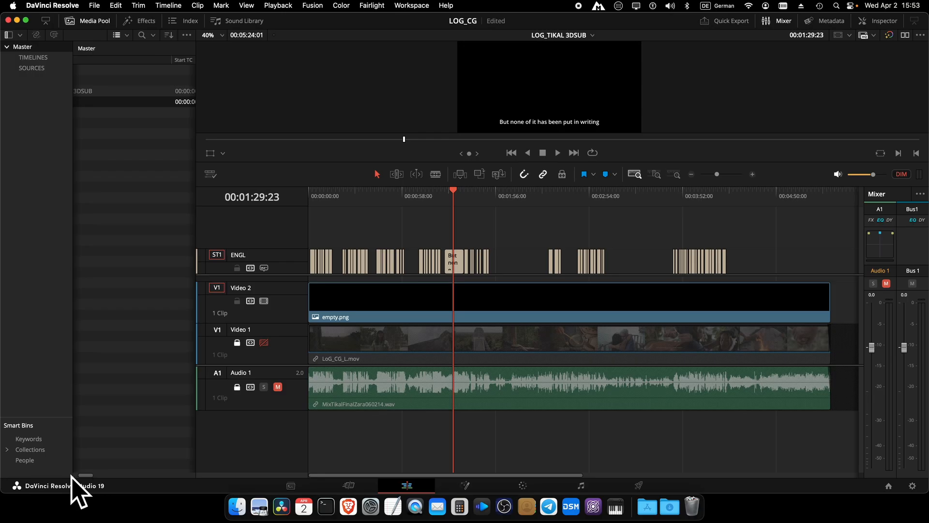
{"action": "left_click_drag", "start_coordinate": [87, 476], "coordinate": [65, 475]}
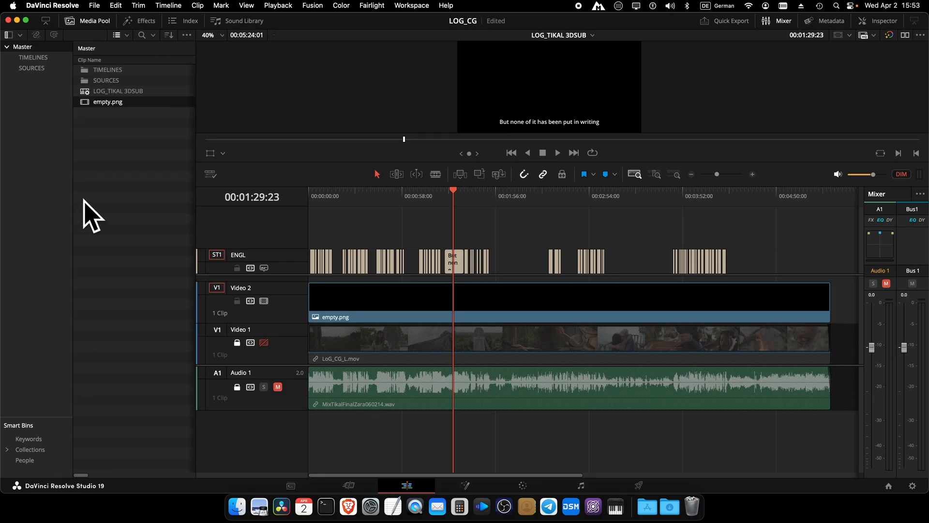
{"action": "left_click", "coordinate": [237, 507]}
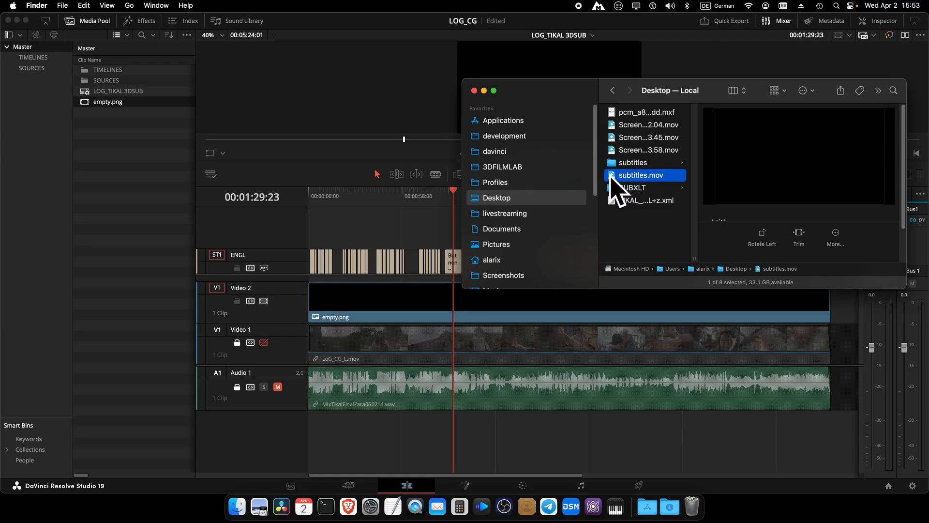
{"action": "left_click_drag", "start_coordinate": [614, 179], "coordinate": [142, 175]}
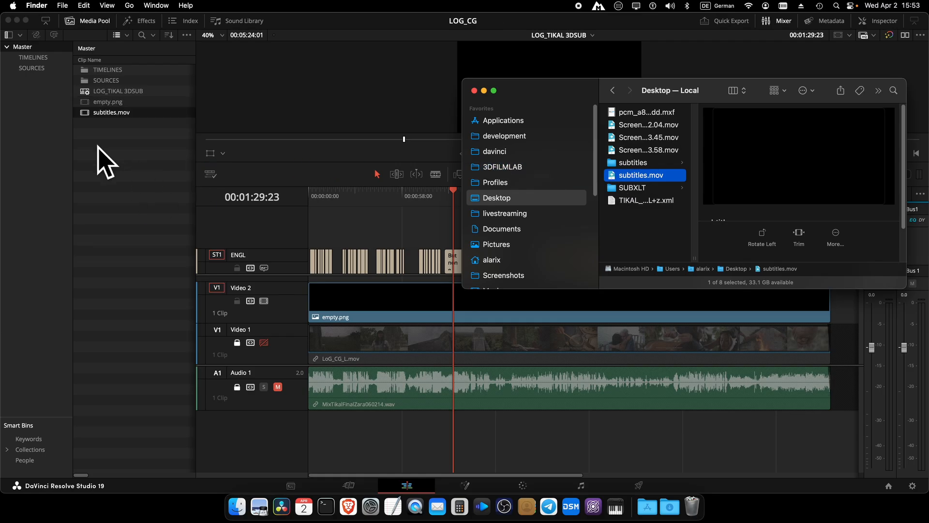
{"action": "left_click", "coordinate": [97, 153]}
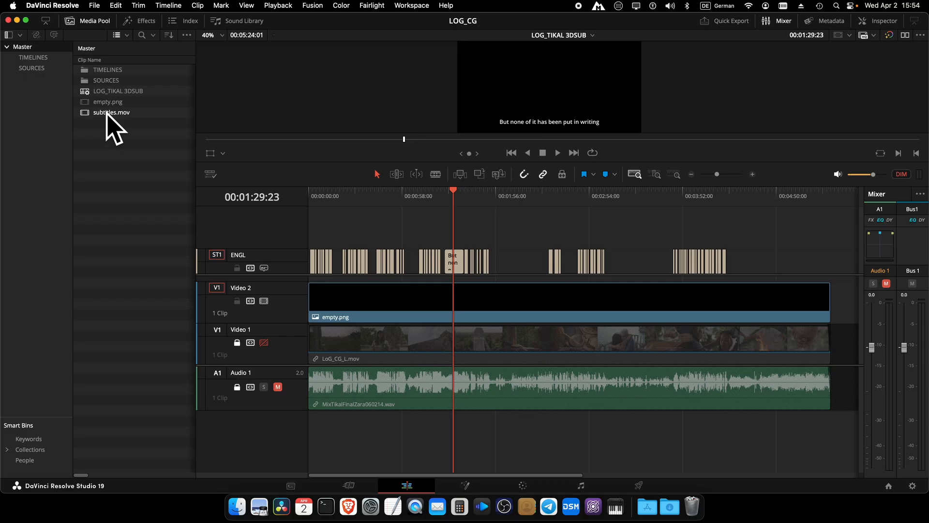
Step: Apply Convert to Stereo to the subtitles.mov clip in the Media Pool
{"action": "right_click", "coordinate": [107, 114]}
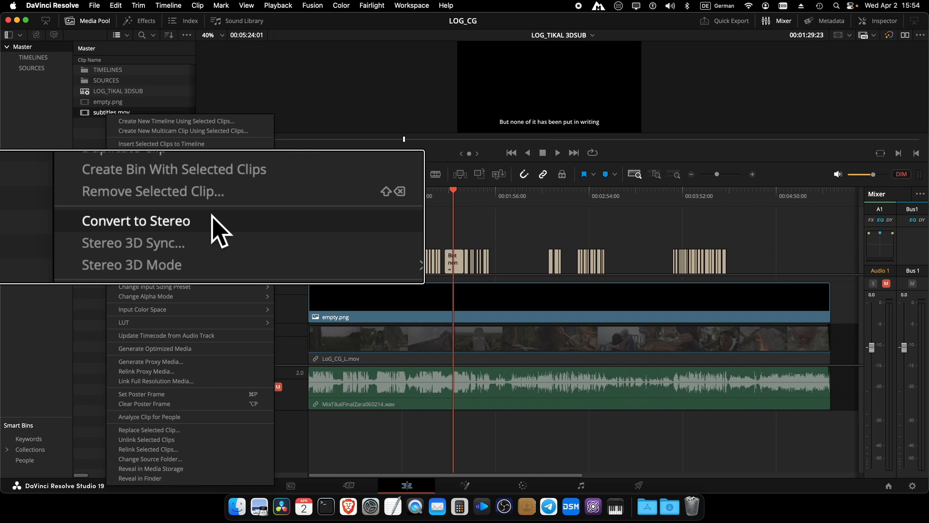
{"action": "left_click", "coordinate": [176, 189]}
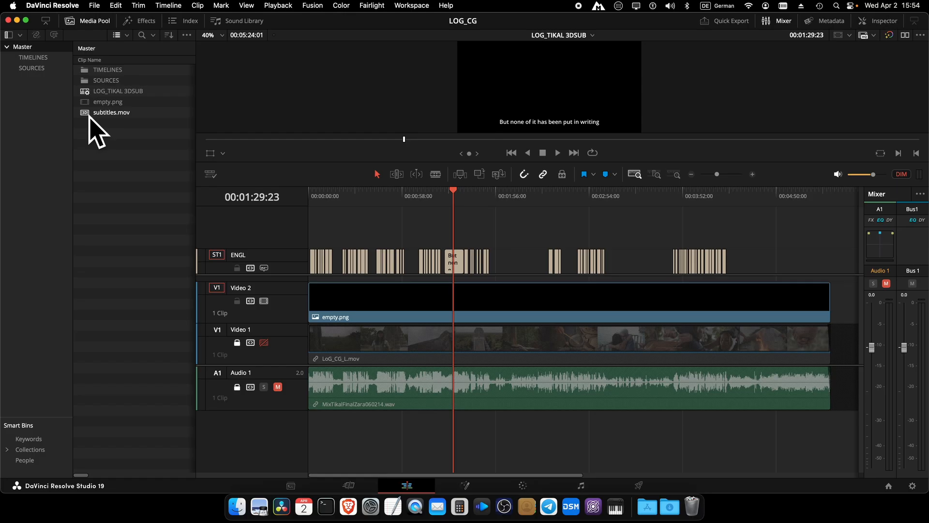
Step: Delete empty.png from Video 2 and lay subtitles.mov along the Video 2 track
{"action": "left_click", "coordinate": [423, 297]}
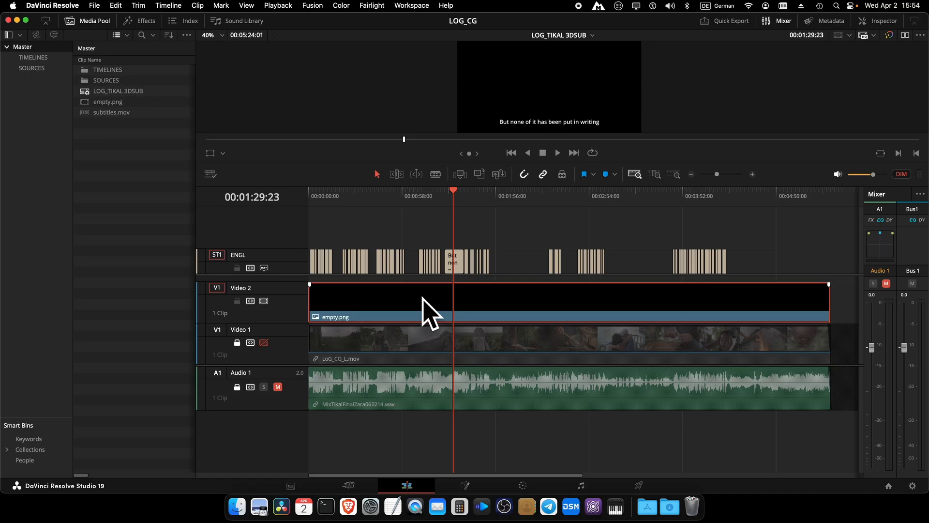
{"action": "key", "text": "Delete"}
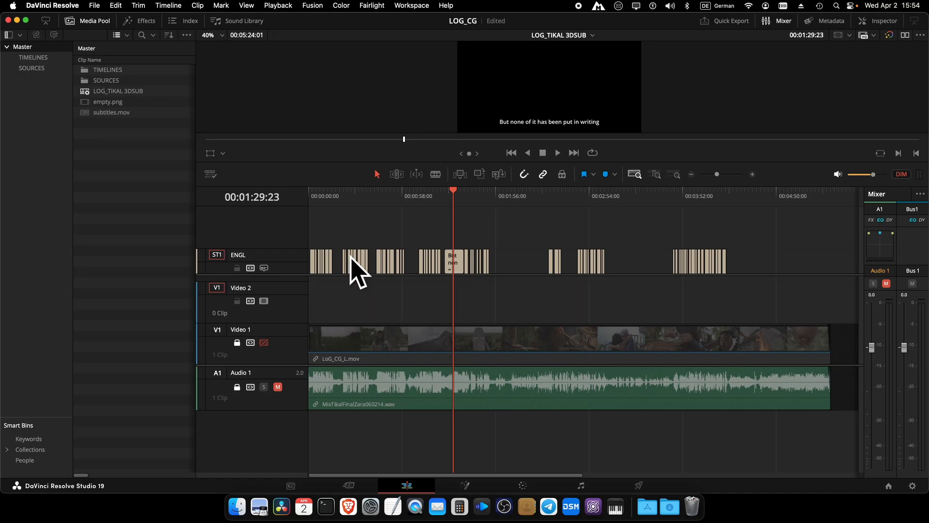
{"action": "left_click_drag", "start_coordinate": [82, 115], "coordinate": [288, 304]}
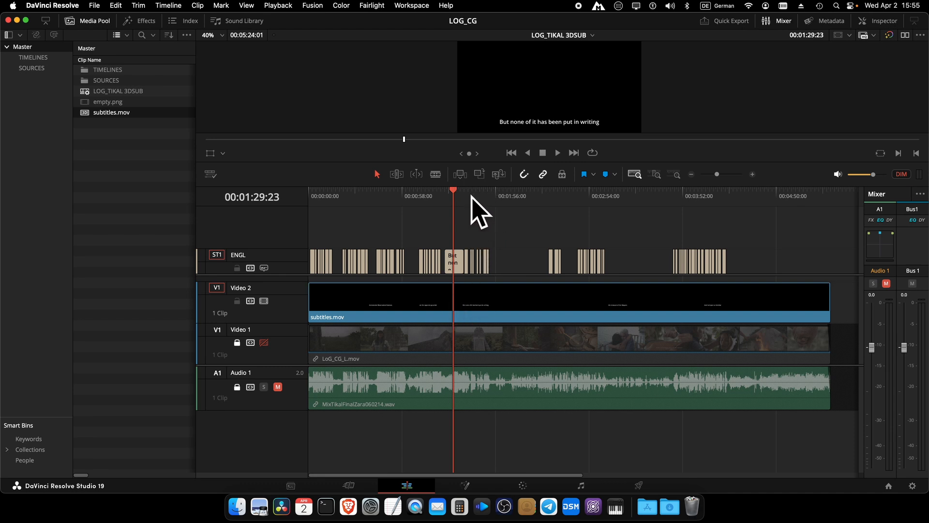
Step: Show Video 1 under the subtitles.mov overlay with the ENGL track off, then save the project
{"action": "left_click", "coordinate": [263, 342]}
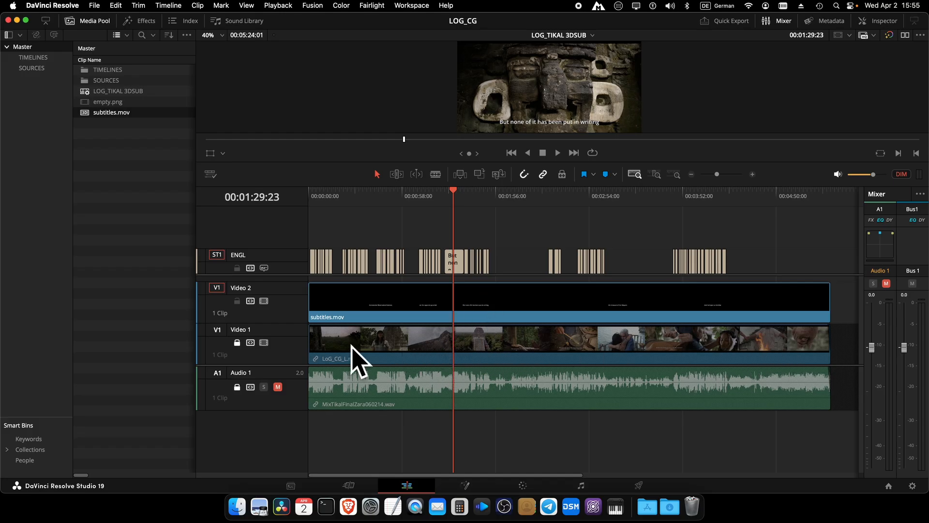
{"action": "left_click", "coordinate": [264, 342]}
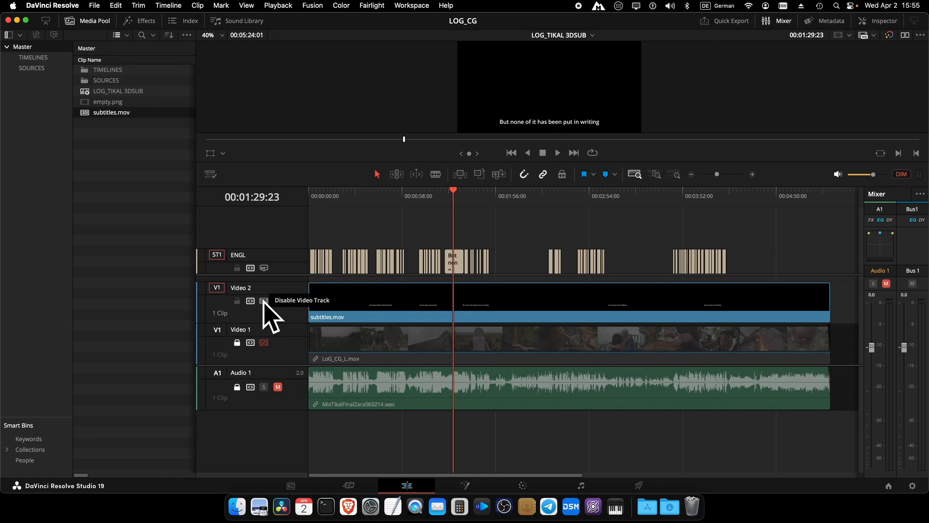
{"action": "left_click", "coordinate": [264, 267]}
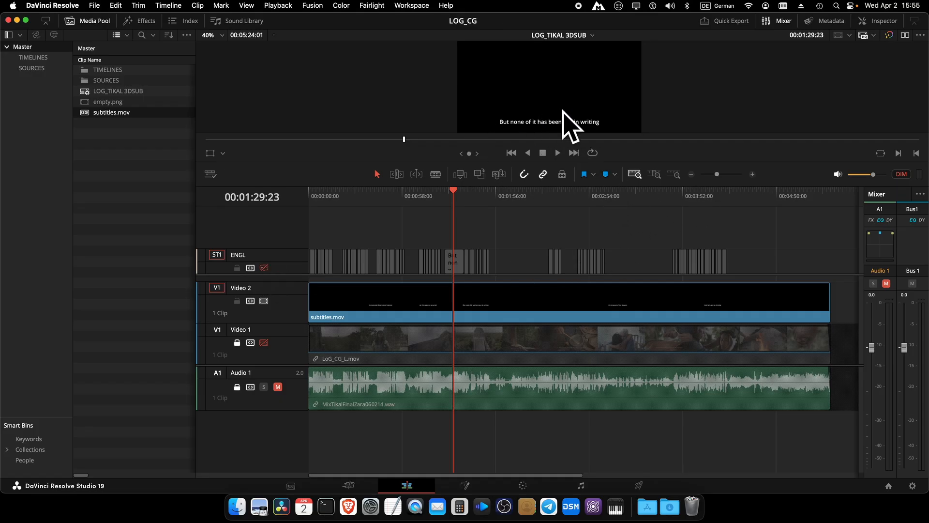
{"action": "left_click", "coordinate": [263, 300]}
{"action": "left_click", "coordinate": [264, 301]}
{"action": "left_click", "coordinate": [264, 342]}
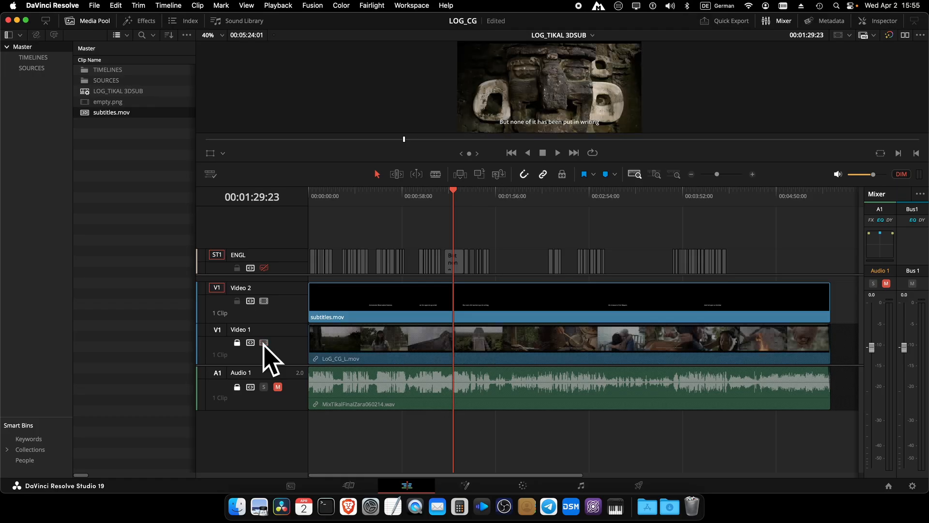
{"action": "key", "text": "super+s"}
Step: Delete subtitles.mov from Video 2 and re-enable the ENGL (ST1) subtitle track
{"action": "left_click", "coordinate": [372, 310]}
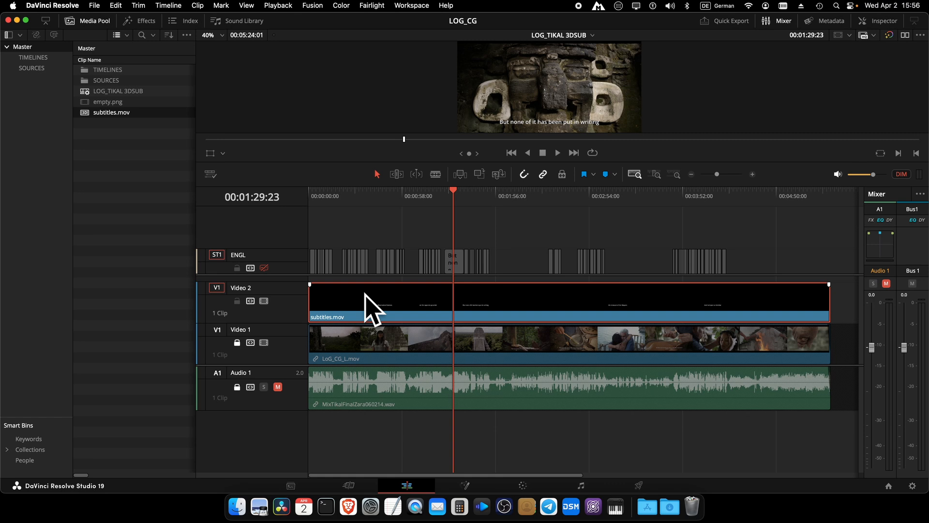
{"action": "key", "text": "Delete"}
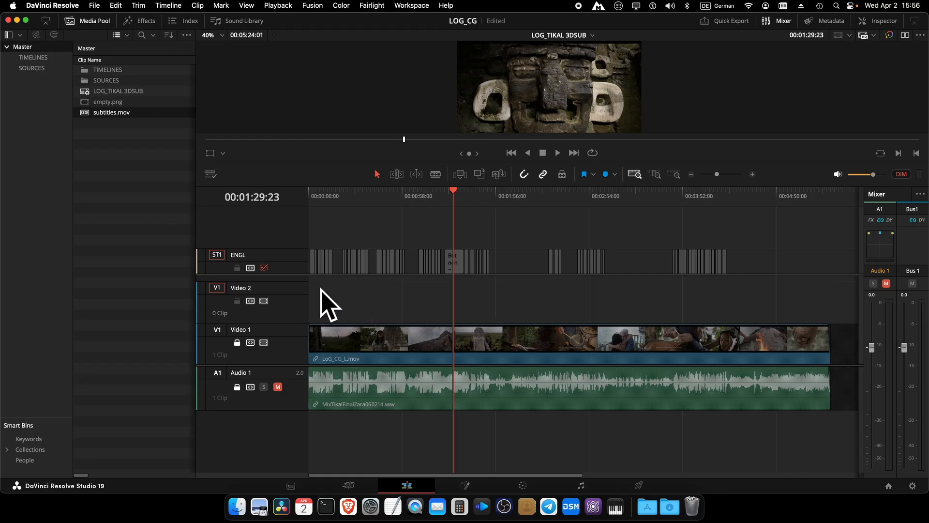
{"action": "left_click", "coordinate": [264, 267]}
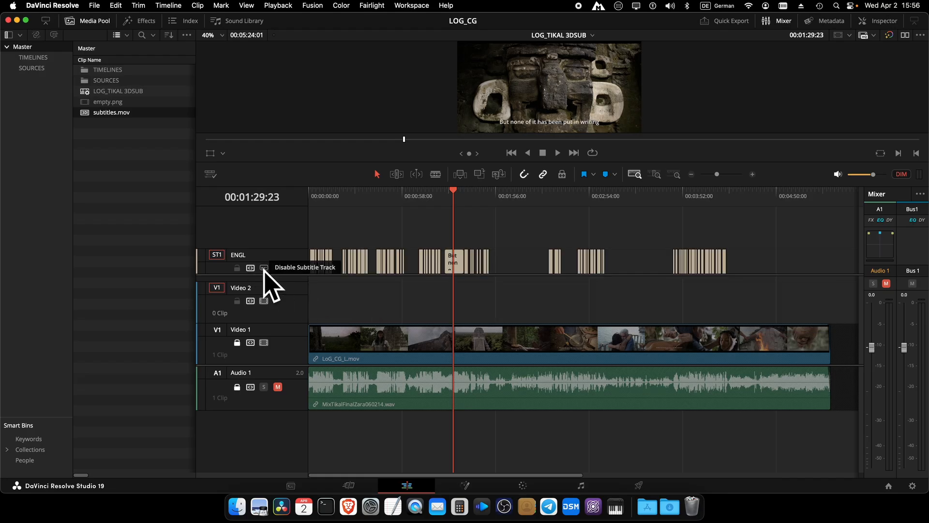
Step: Launch the Stereoscopic Subtitles Plugin from Workspace > Scripts and reposition its window
{"action": "left_click", "coordinate": [419, 5]}
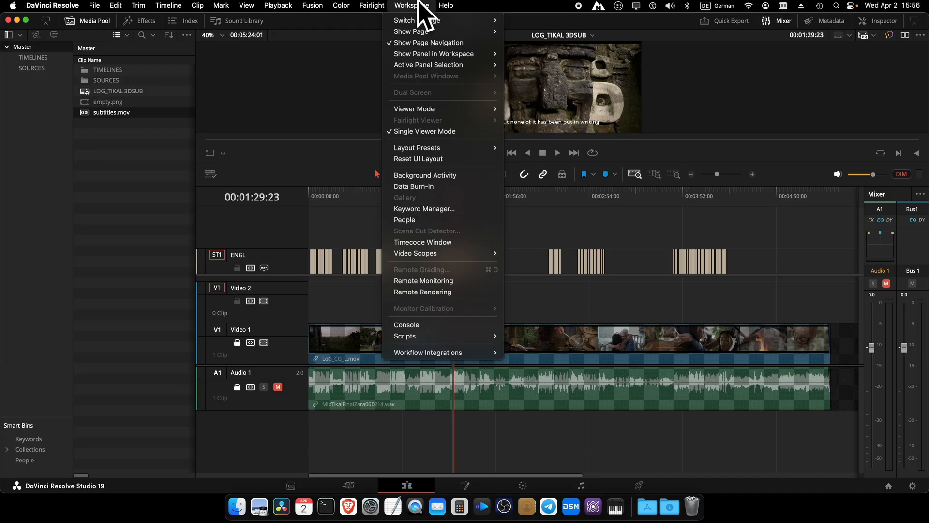
{"action": "mouse_move", "coordinate": [438, 355]}
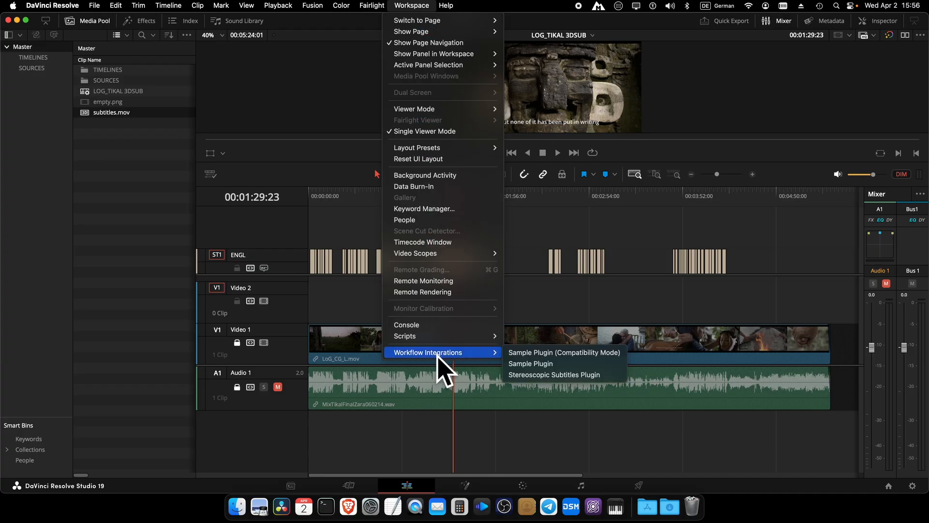
{"action": "left_click", "coordinate": [595, 375]}
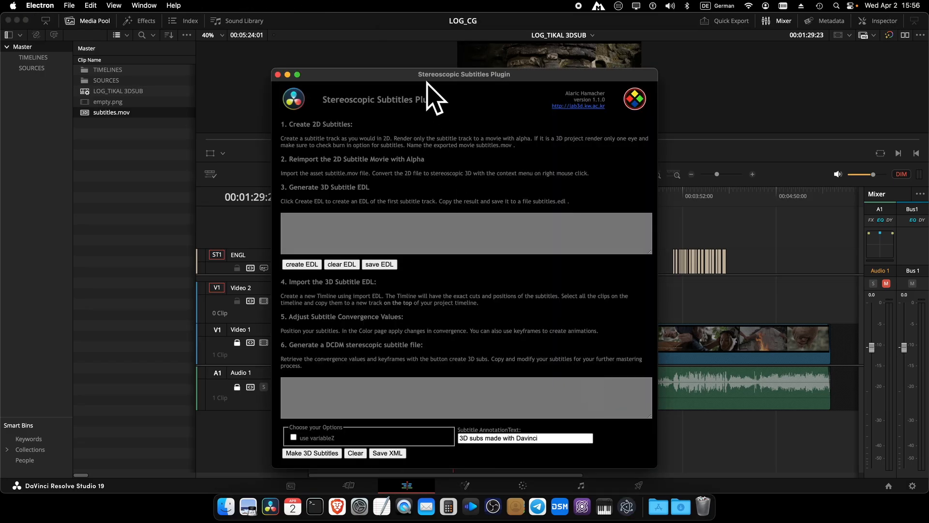
{"action": "left_click_drag", "start_coordinate": [427, 77], "coordinate": [453, 52]}
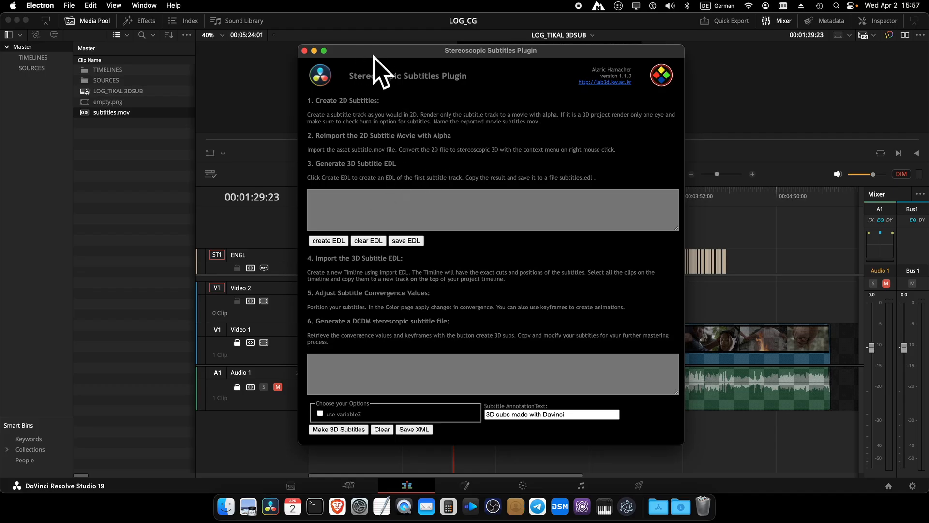
{"action": "left_click_drag", "start_coordinate": [378, 48], "coordinate": [470, 65]}
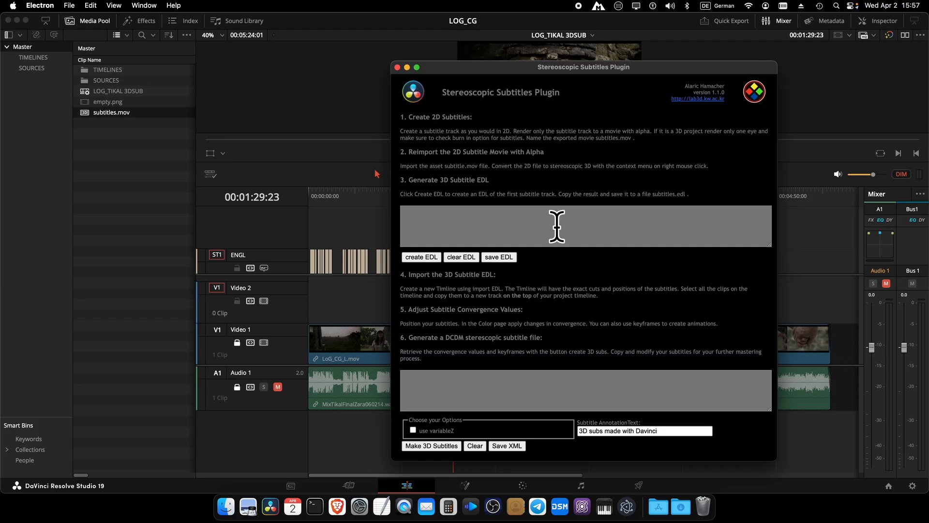
Step: Create the subtitle EDL, save it as subtitles.edl on the Desktop, and view the Desktop in Finder
{"action": "left_click", "coordinate": [425, 257]}
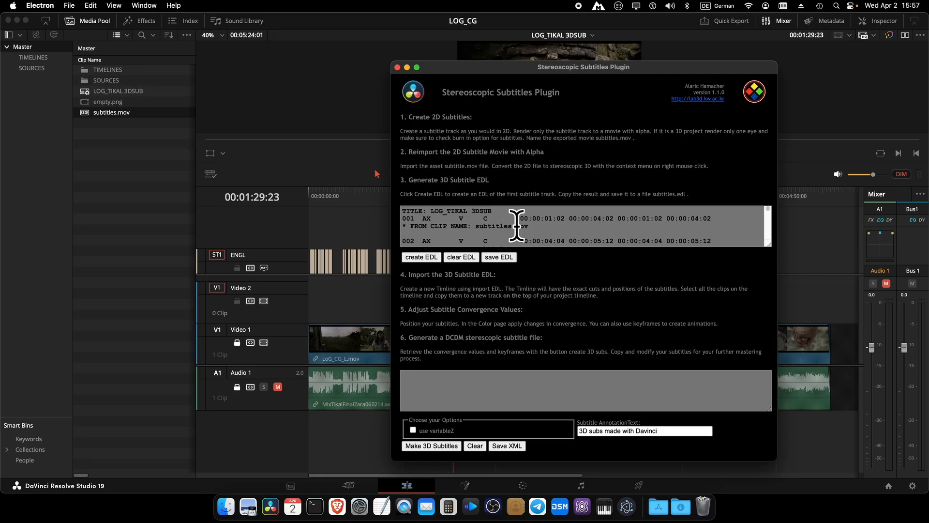
{"action": "scroll", "coordinate": [518, 227], "scroll_direction": "down", "scroll_amount": 20}
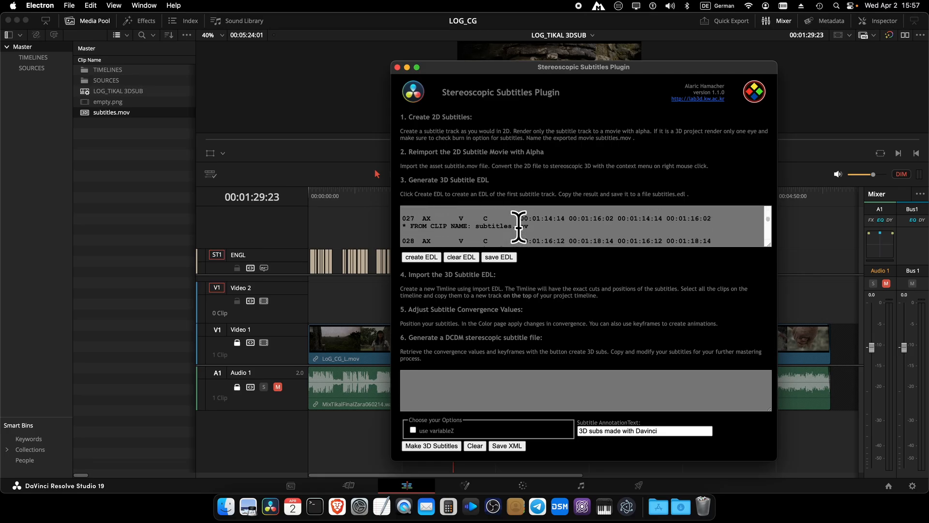
{"action": "scroll", "coordinate": [518, 227], "scroll_direction": "up", "scroll_amount": 20}
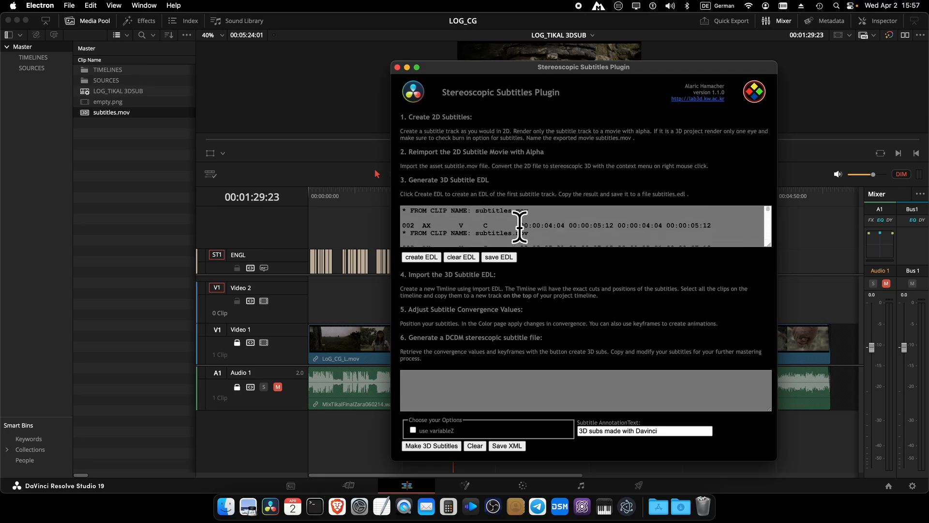
{"action": "left_click", "coordinate": [505, 259]}
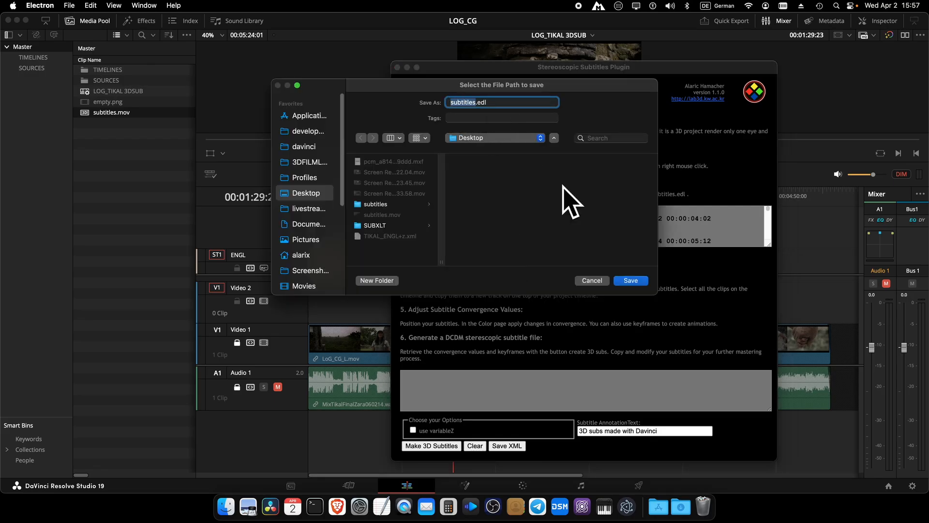
{"action": "left_click", "coordinate": [631, 281]}
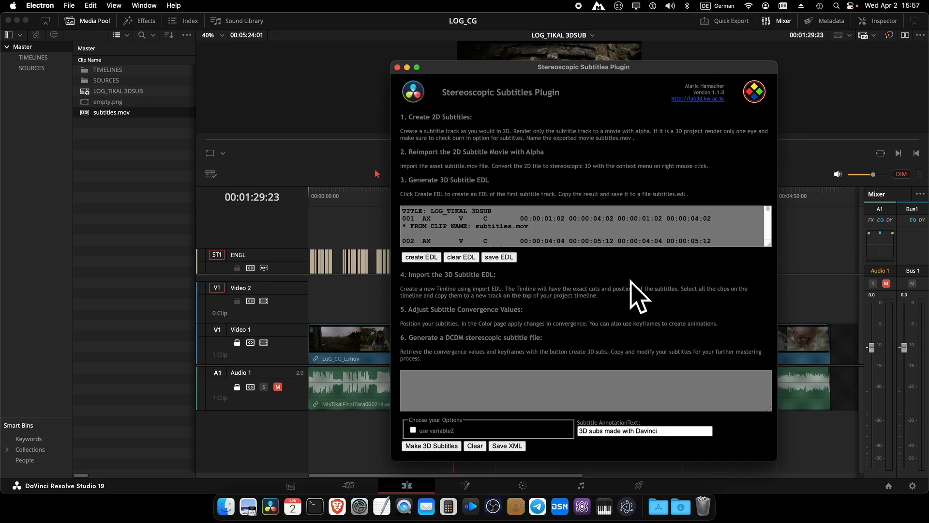
{"action": "left_click", "coordinate": [223, 511]}
Step: Open subtitles.edl in TextEdit, inspect its subtitles.mov entries, then close it and return to the plugin
{"action": "left_click", "coordinate": [614, 177]}
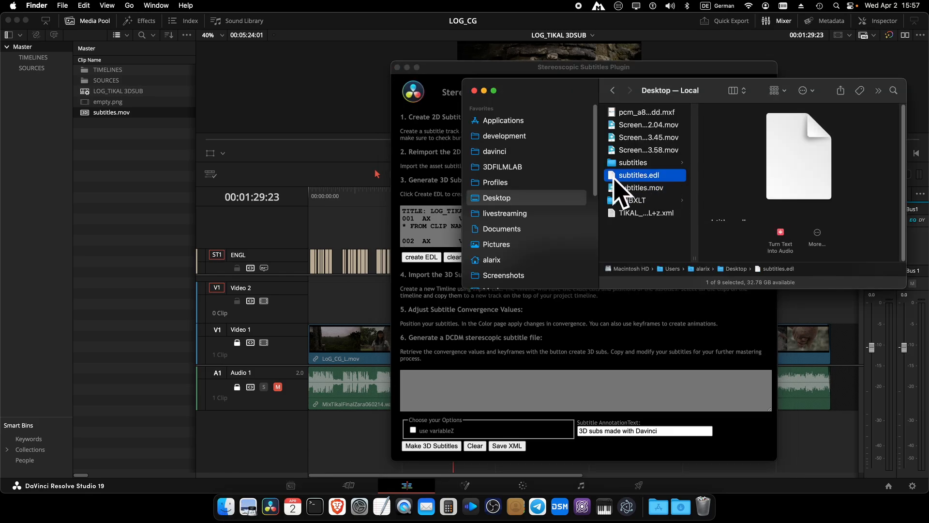
{"action": "left_click_drag", "start_coordinate": [614, 184], "coordinate": [382, 506]}
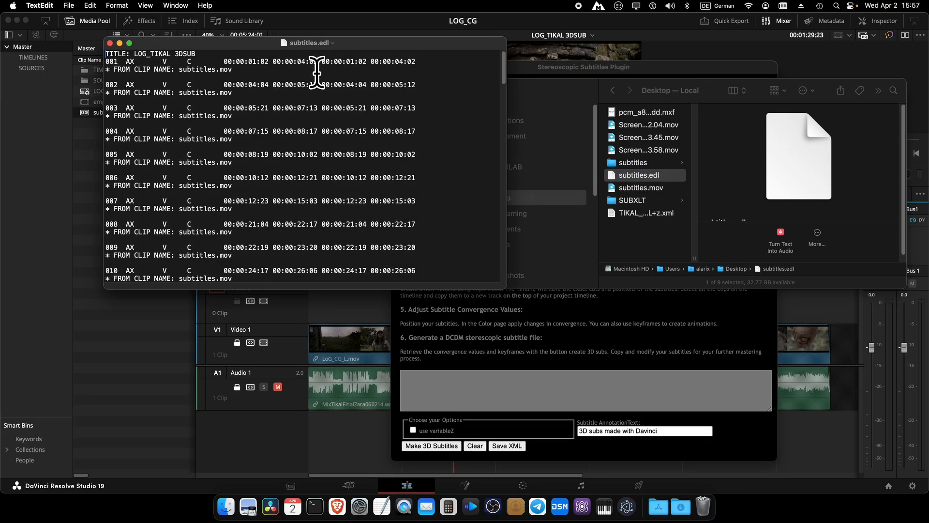
{"action": "left_click_drag", "start_coordinate": [503, 288], "coordinate": [628, 344]}
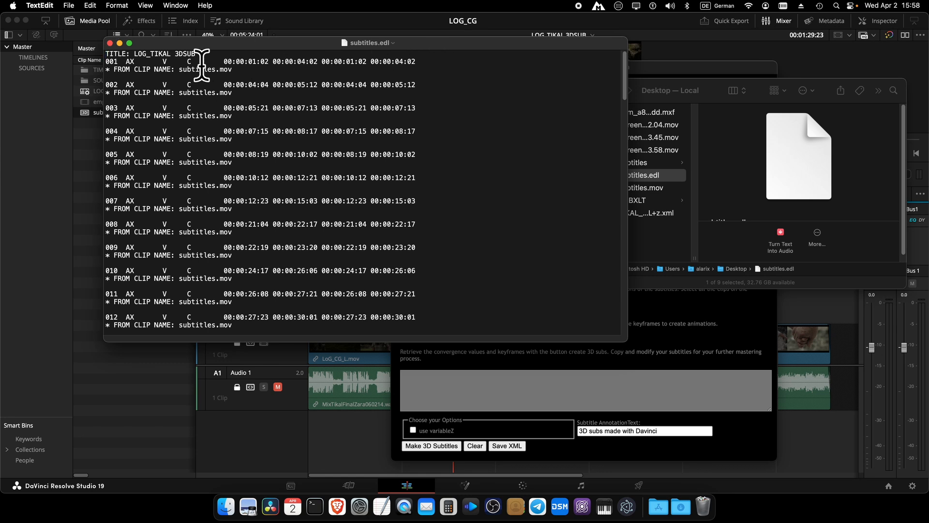
{"action": "left_click_drag", "start_coordinate": [179, 69], "coordinate": [242, 69]}
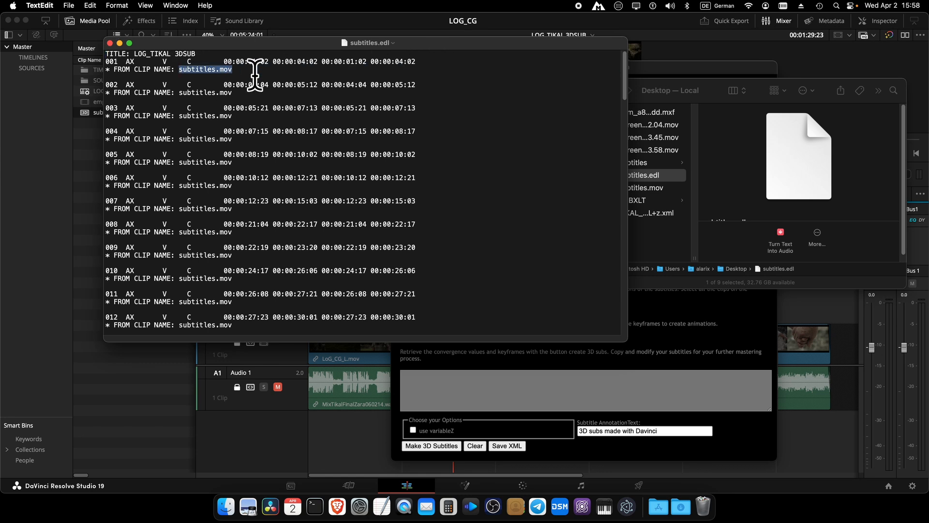
{"action": "left_click", "coordinate": [109, 44]}
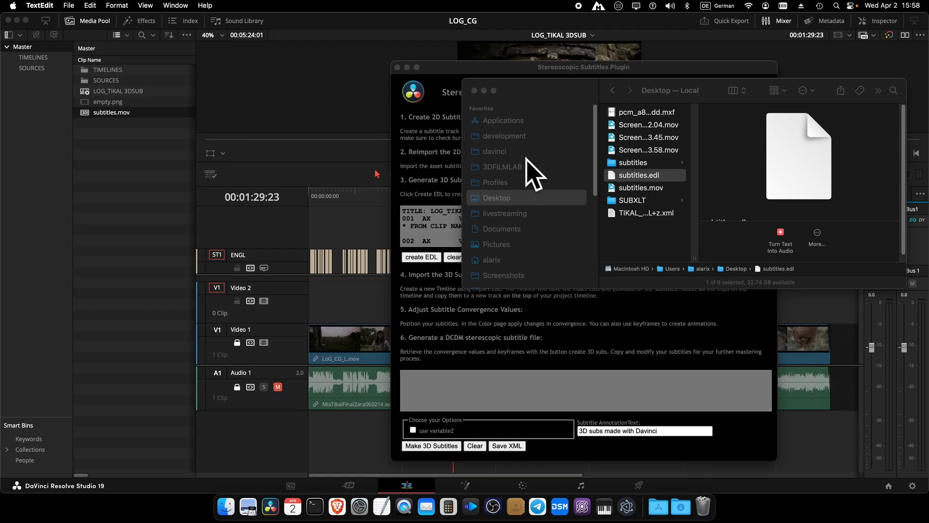
{"action": "left_click", "coordinate": [433, 155]}
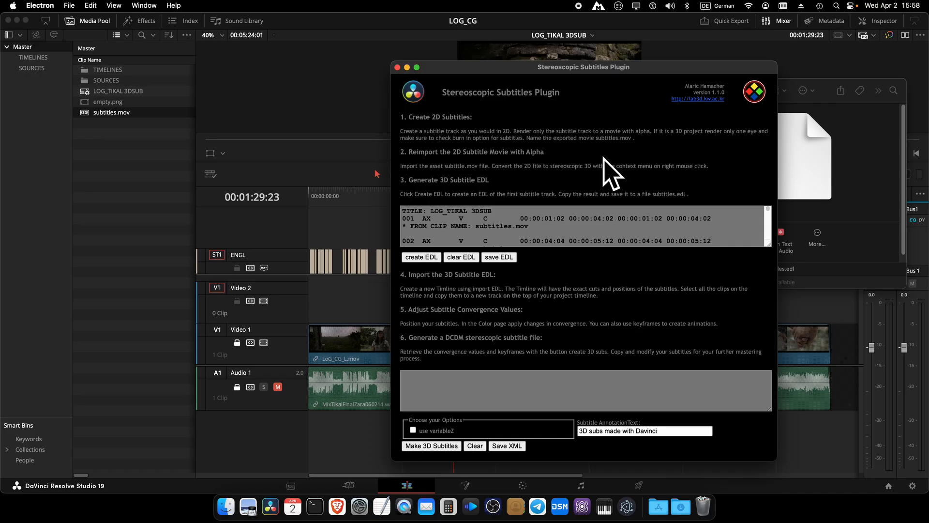
Step: Start a Media Pool timeline import via AAF/EDL/XML, filtering the file list to EDL Files
{"action": "left_click", "coordinate": [320, 20]}
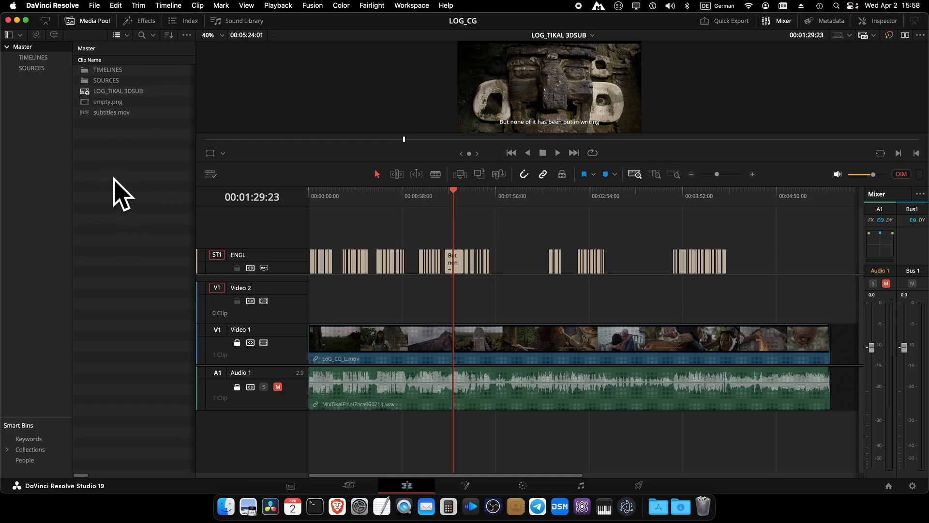
{"action": "right_click", "coordinate": [90, 157]}
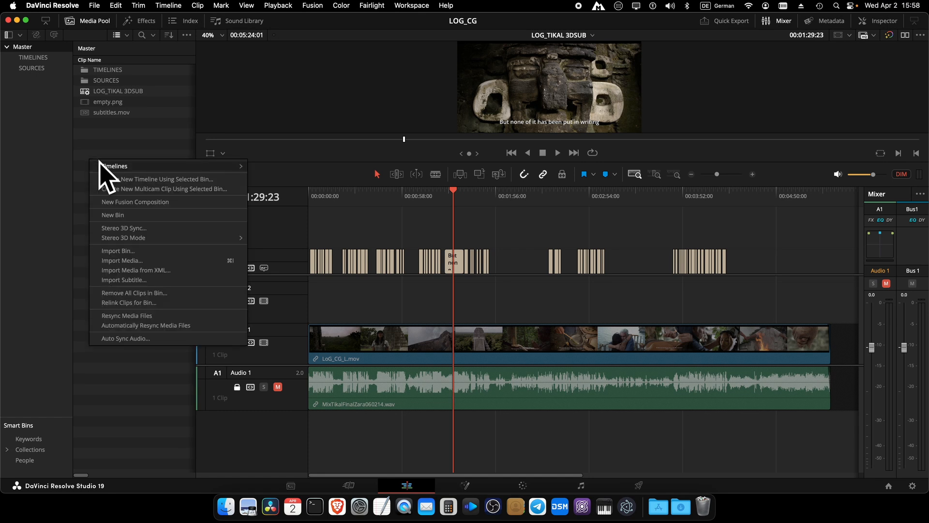
{"action": "mouse_move", "coordinate": [101, 166]}
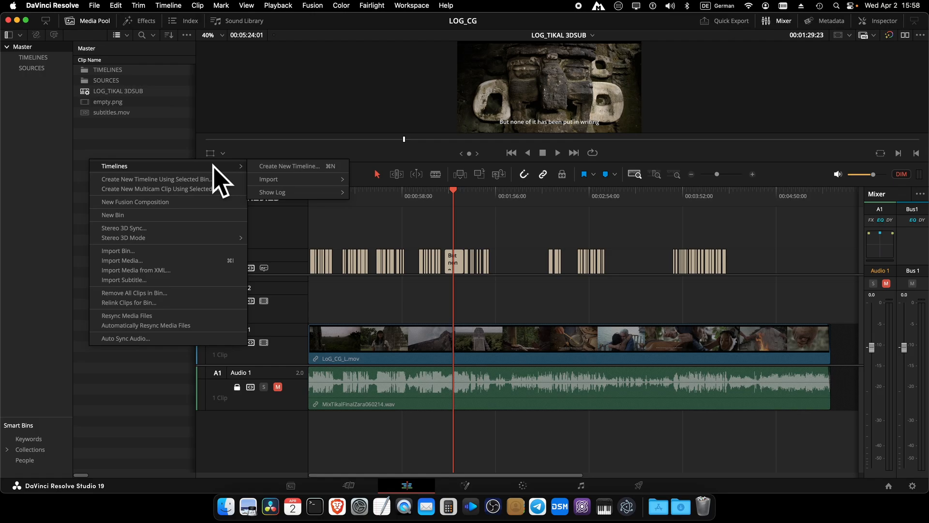
{"action": "mouse_move", "coordinate": [301, 179]}
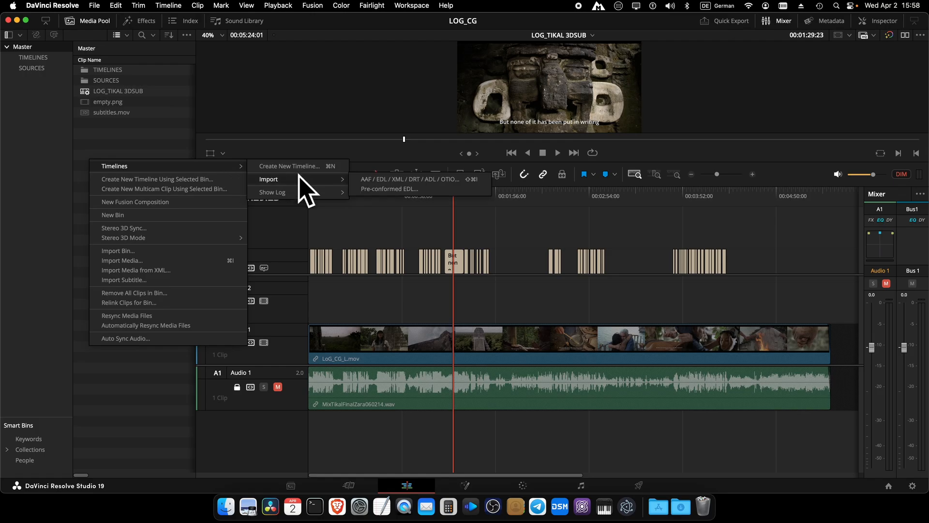
{"action": "left_click", "coordinate": [415, 180]}
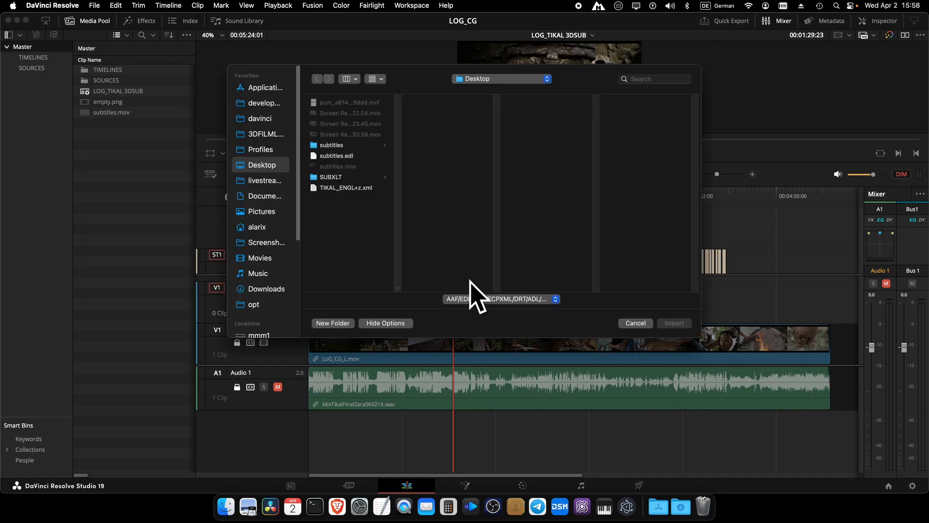
{"action": "left_click", "coordinate": [503, 296]}
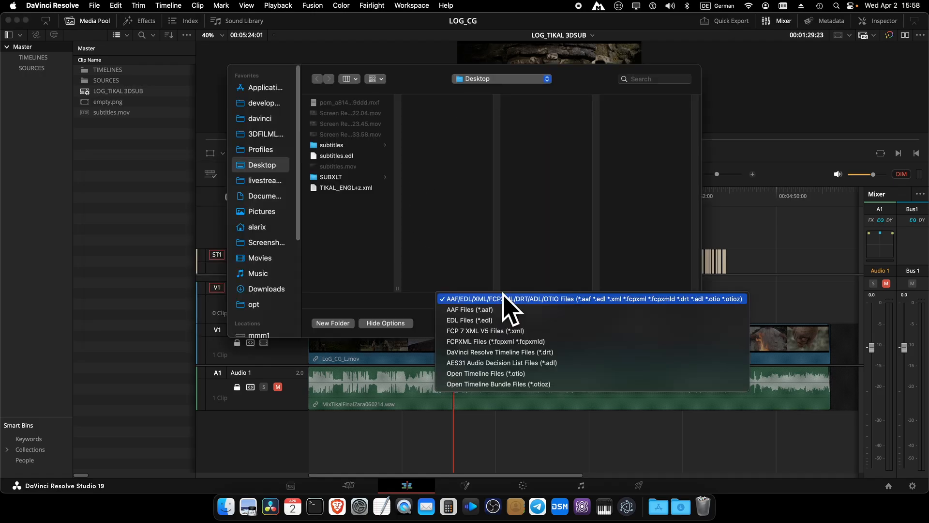
{"action": "left_click", "coordinate": [509, 320]}
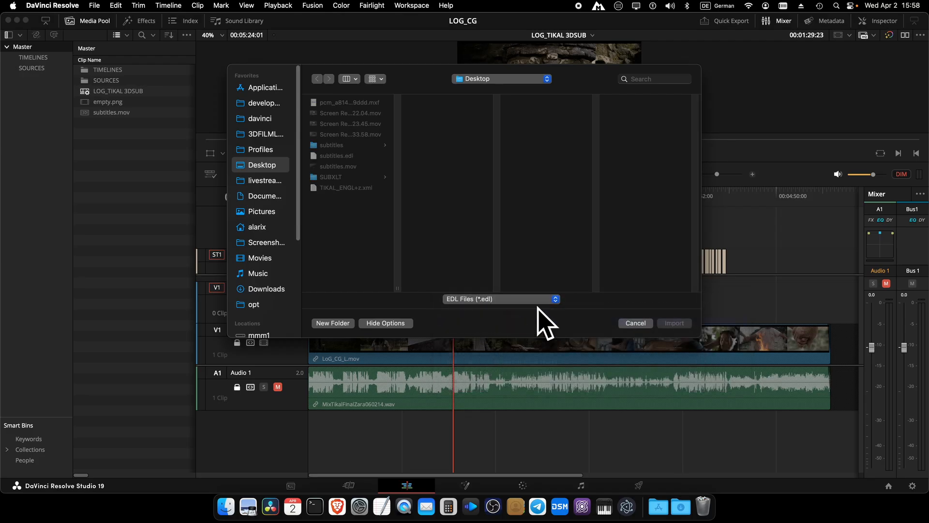
Step: Import subtitles.edl, accepting the load settings and the TIMELINES and SOURCES folders
{"action": "left_click", "coordinate": [345, 155]}
{"action": "left_click", "coordinate": [675, 323]}
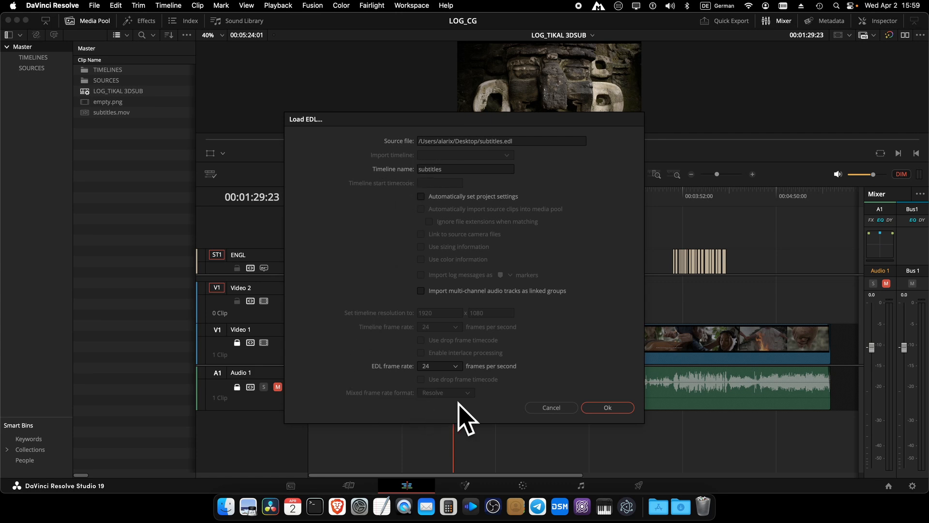
{"action": "left_click", "coordinate": [614, 408]}
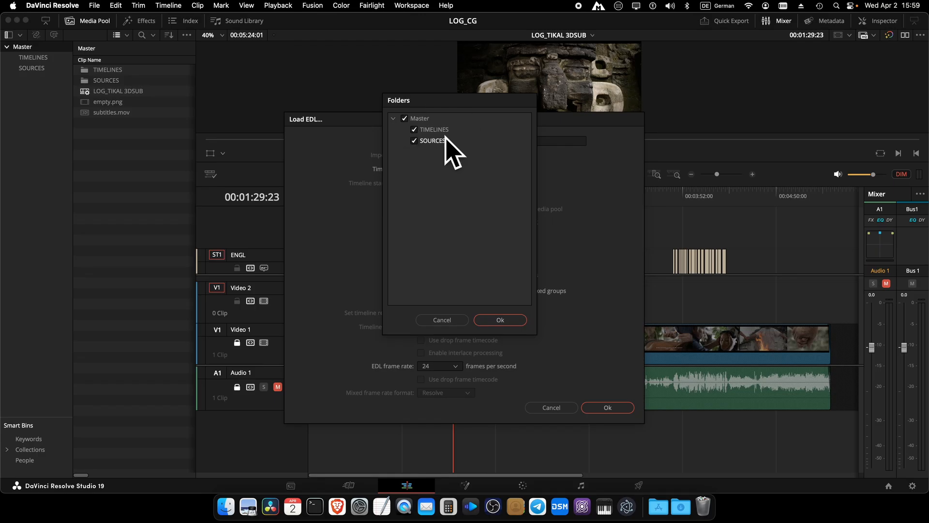
{"action": "left_click", "coordinate": [505, 319]}
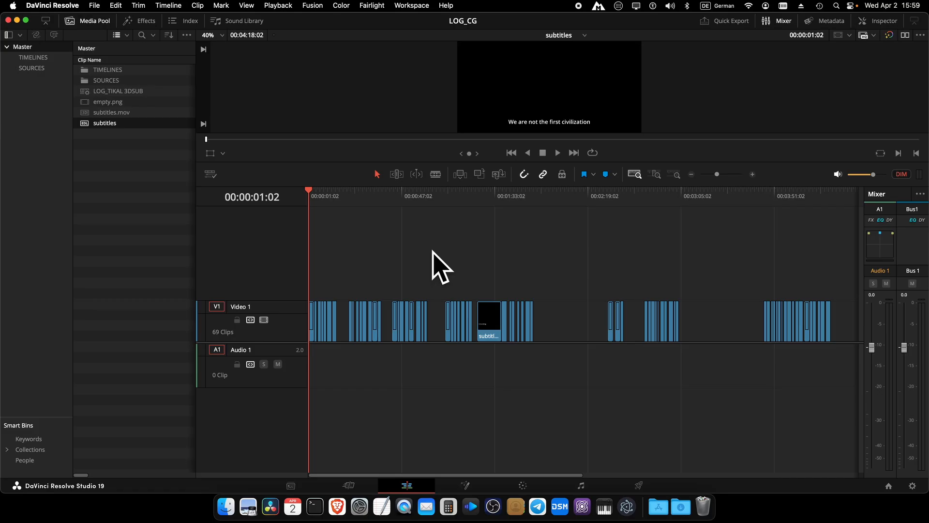
Step: Select and copy all 69 subtitle clips, then reopen the LOG_TIKAL 3DSUB timeline
{"action": "key", "text": "super+a"}
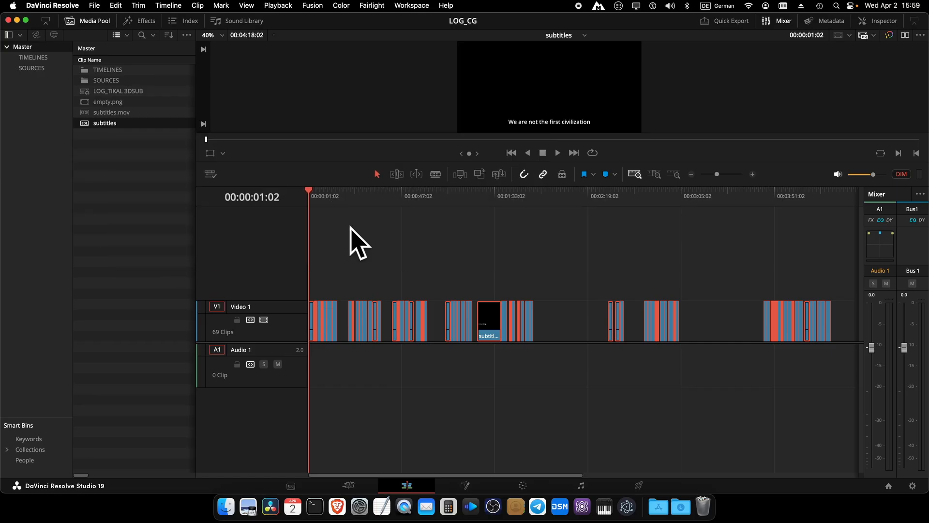
{"action": "double_click", "coordinate": [125, 91]}
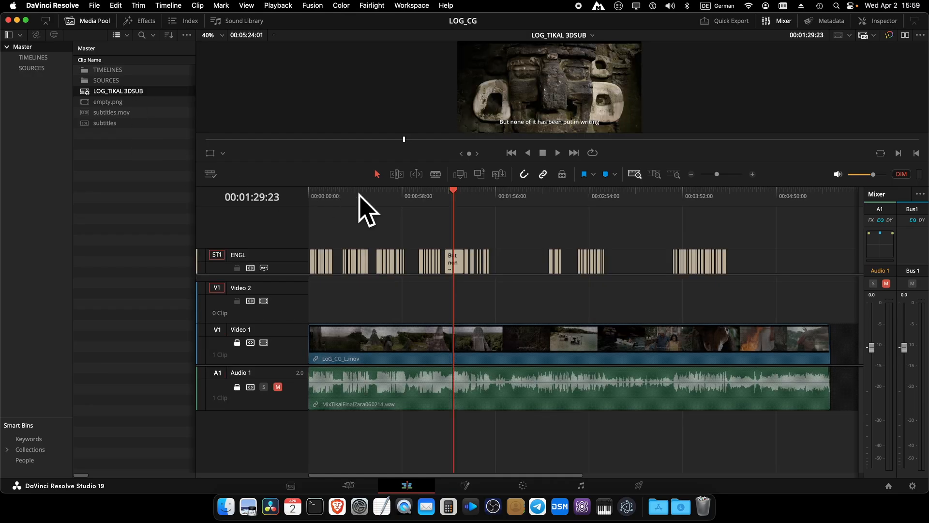
Step: Zoom the timeline in and park the playhead at the first subtitle, 00:00:01:02
{"action": "left_click", "coordinate": [655, 174]}
{"action": "left_click", "coordinate": [455, 195]}
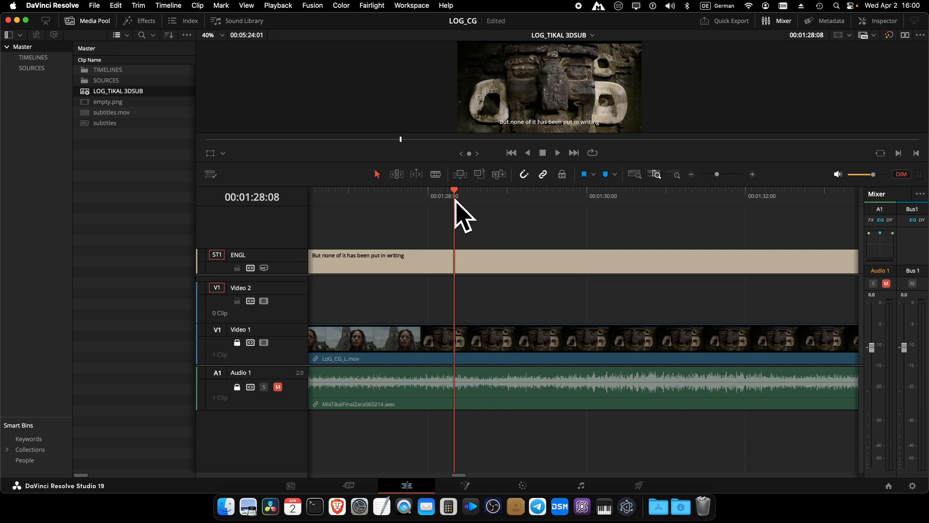
{"action": "key", "text": "Home"}
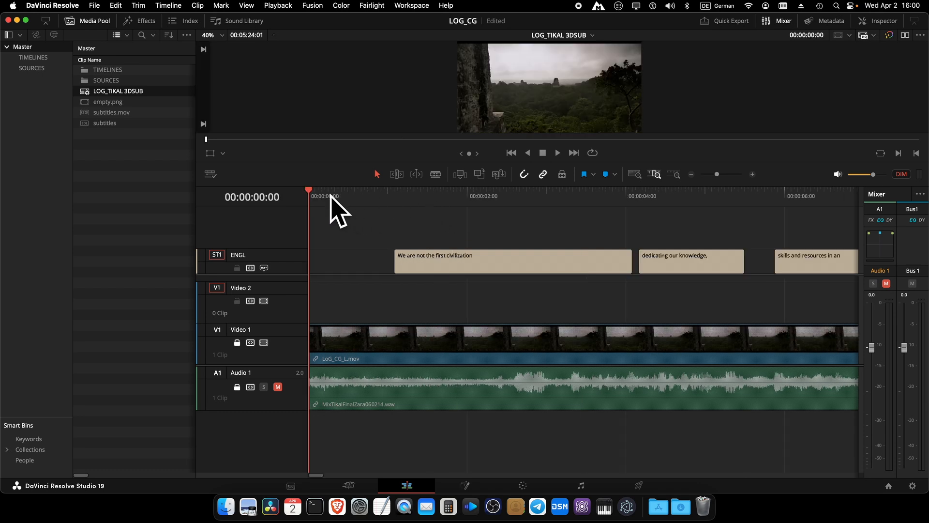
{"action": "left_click_drag", "start_coordinate": [331, 194], "coordinate": [392, 200]}
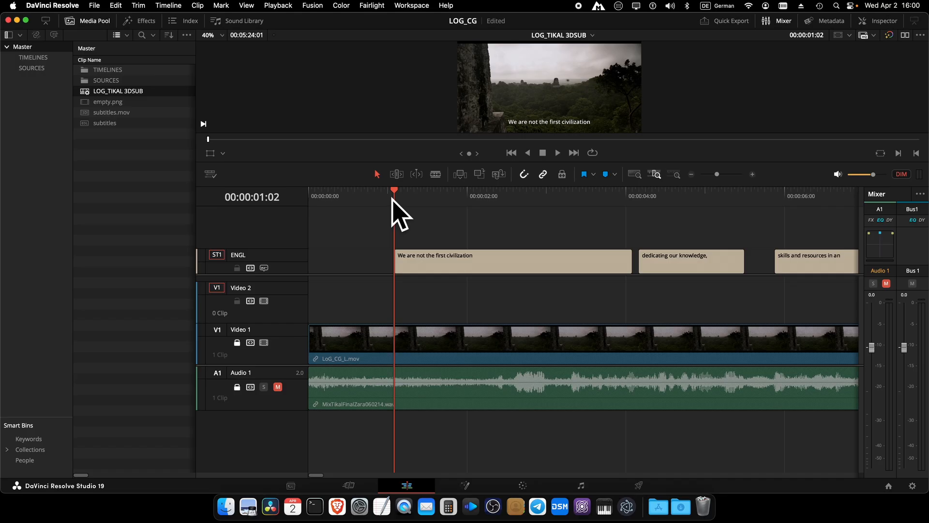
Step: Disable auto track selection on ST1, V1 and A1, then paste the clips onto Video 2
{"action": "left_click", "coordinate": [250, 268]}
{"action": "left_click", "coordinate": [250, 342]}
{"action": "left_click", "coordinate": [250, 387]}
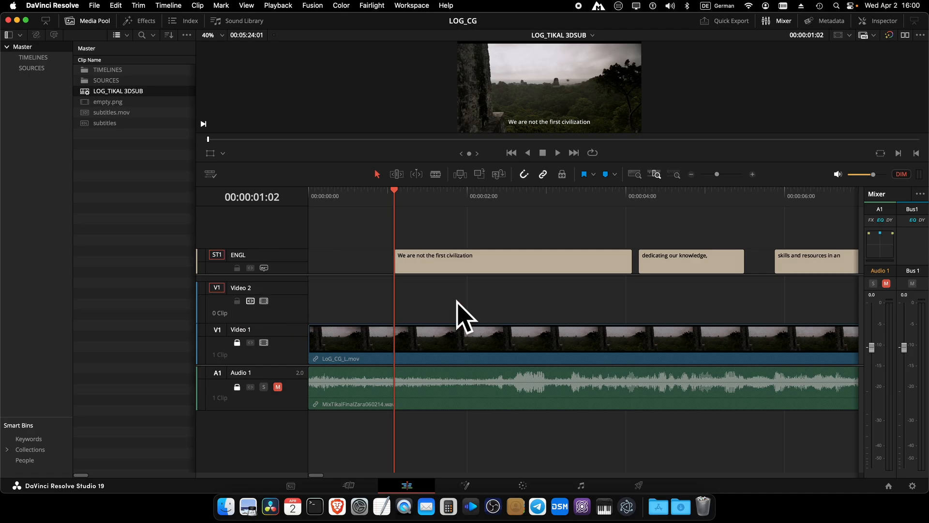
{"action": "key", "text": "super+v"}
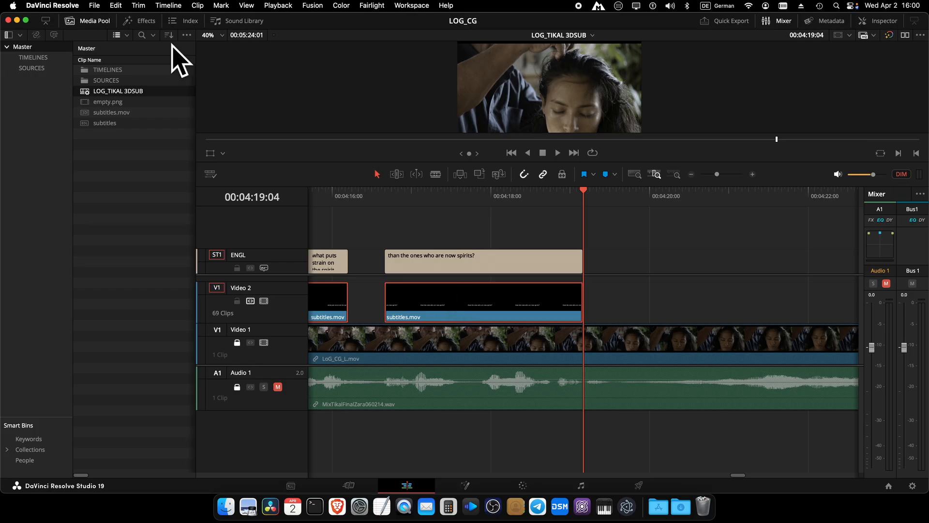
Step: Save the project and zoom the timeline to fit the whole programme
{"action": "left_click", "coordinate": [94, 5]}
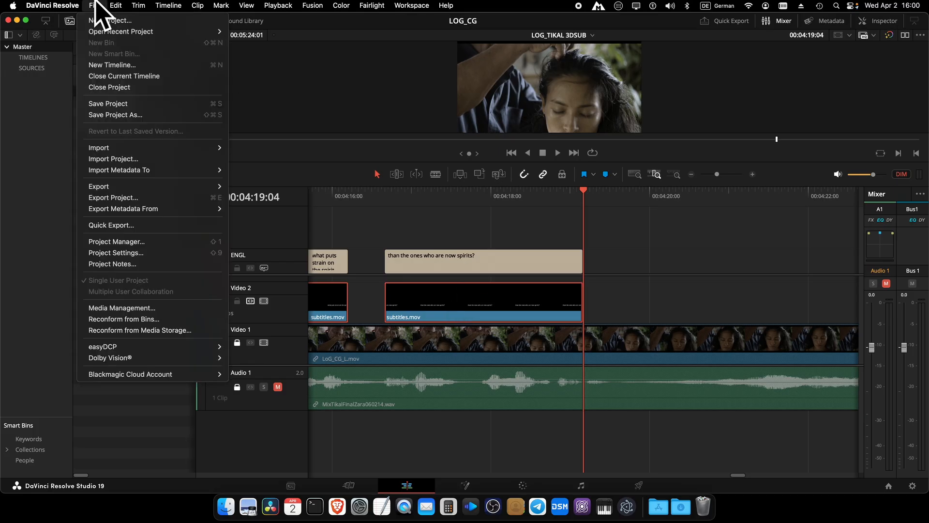
{"action": "left_click", "coordinate": [103, 101]}
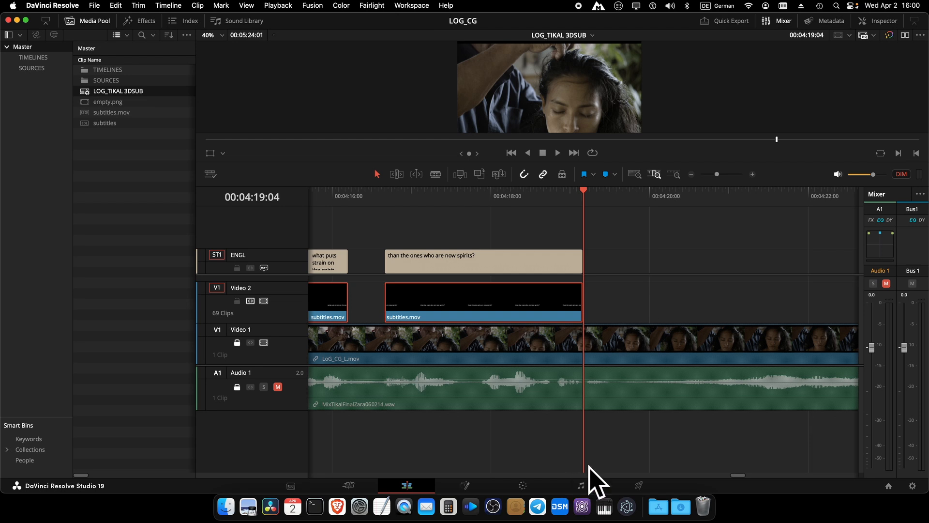
{"action": "left_click", "coordinate": [448, 193]}
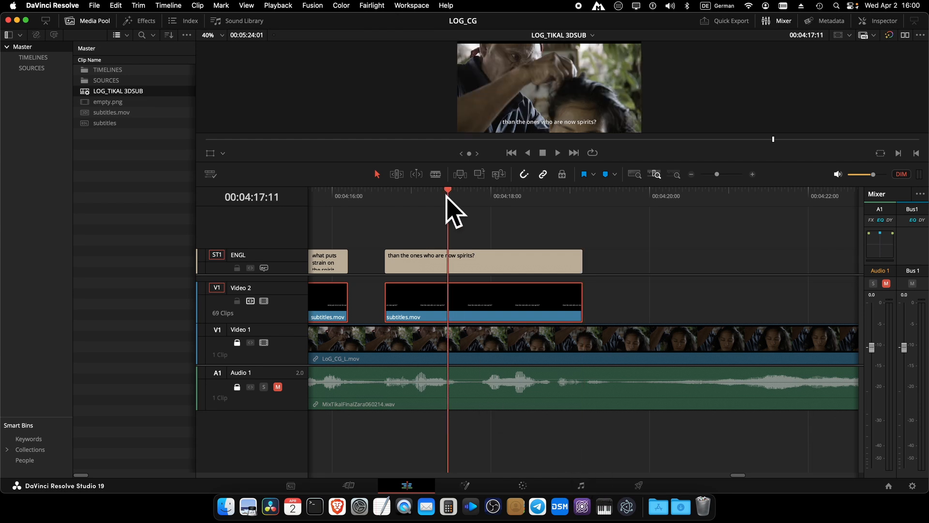
{"action": "left_click_drag", "start_coordinate": [448, 193], "coordinate": [379, 205]}
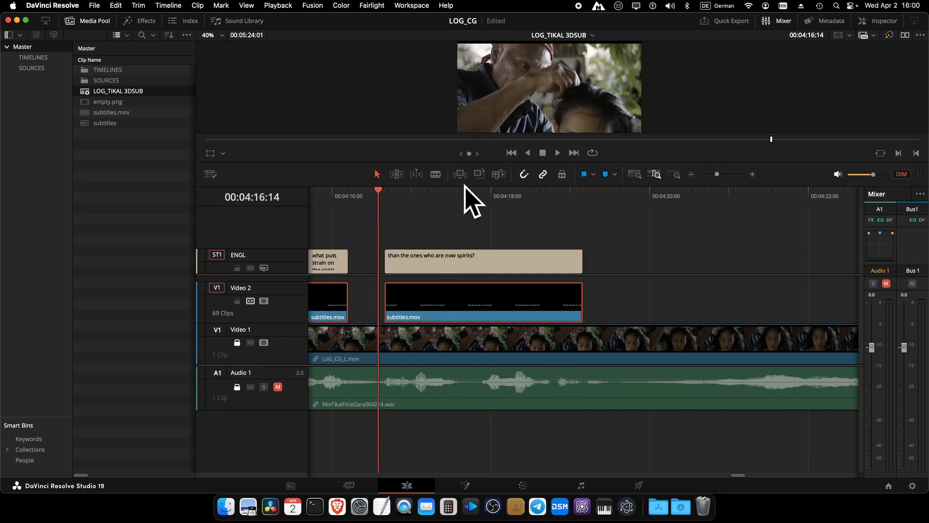
{"action": "left_click", "coordinate": [633, 175]}
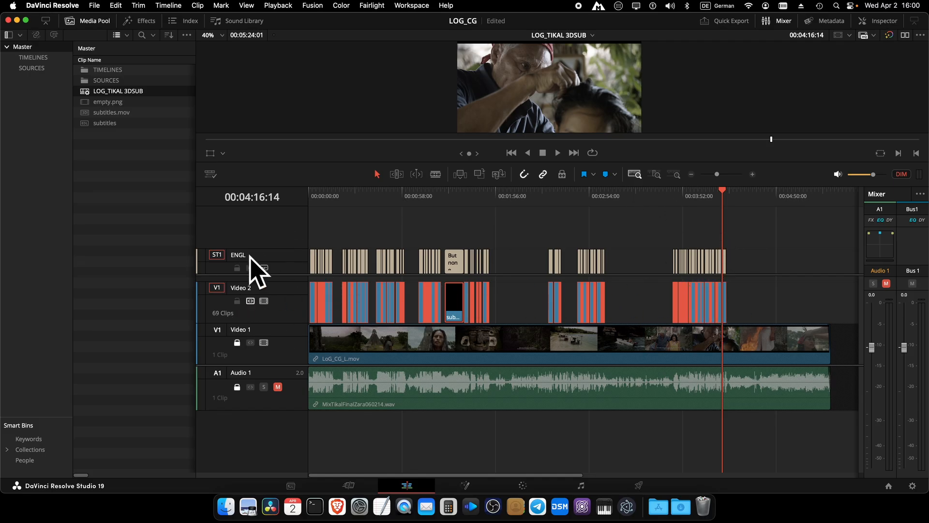
Step: Disable the ENGL subtitle track and move the playhead to around 02:32
{"action": "left_click", "coordinate": [263, 268]}
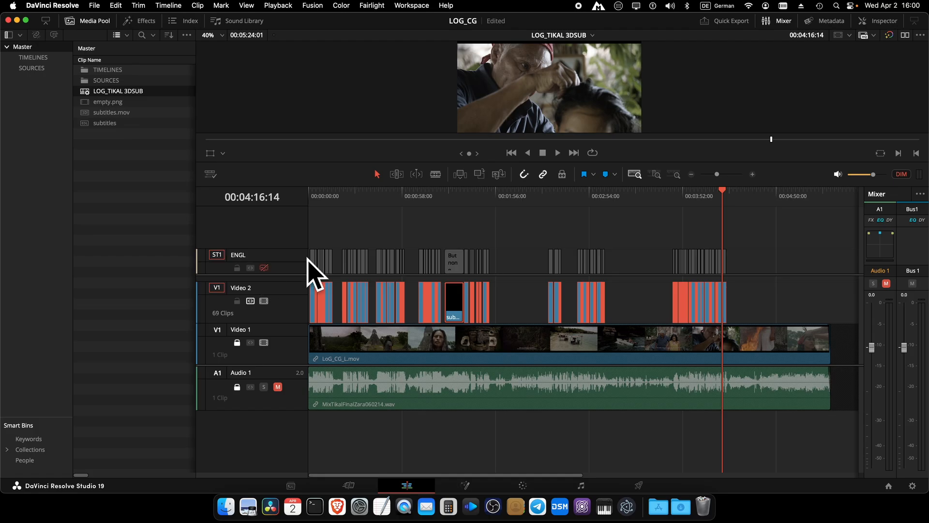
{"action": "scroll", "coordinate": [561, 67], "scroll_direction": "down", "scroll_amount": 3}
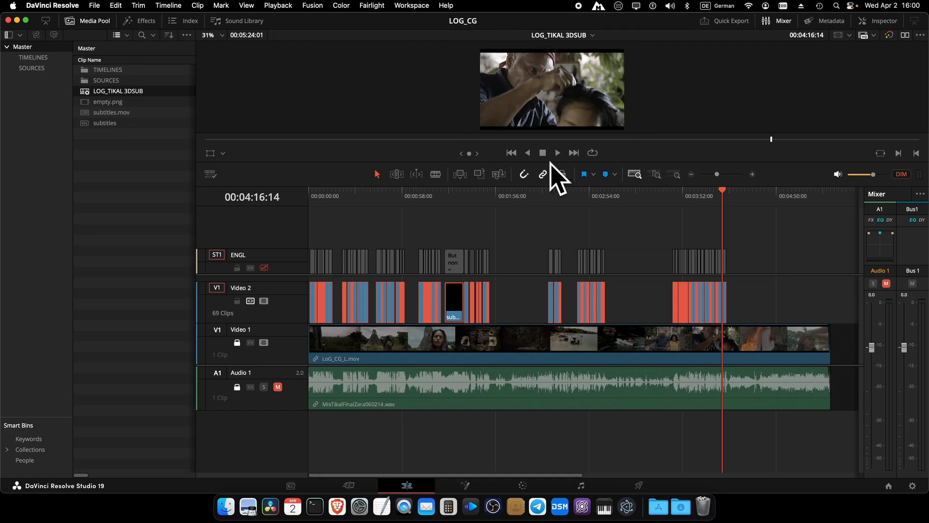
{"action": "left_click_drag", "start_coordinate": [556, 195], "coordinate": [554, 195]}
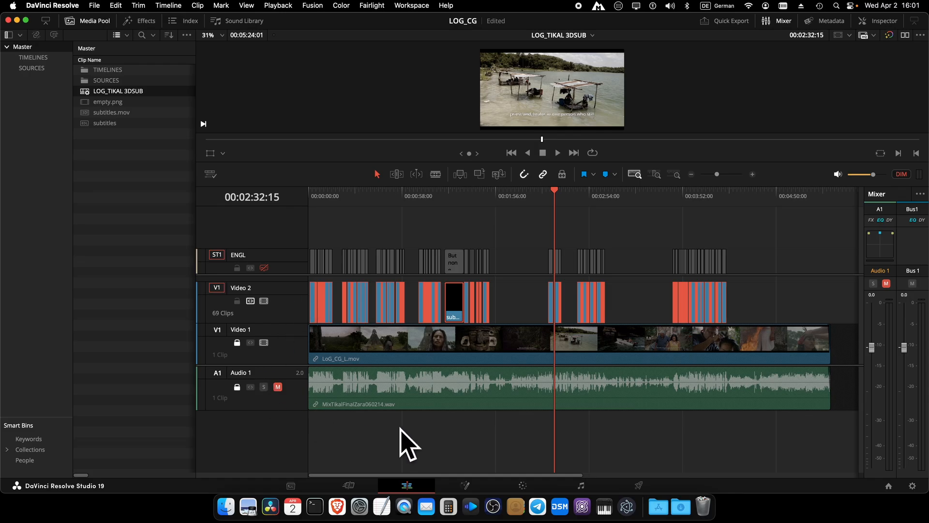
Step: Switch to the Color page with the playhead at 00:02:32:15
{"action": "left_click", "coordinate": [523, 485]}
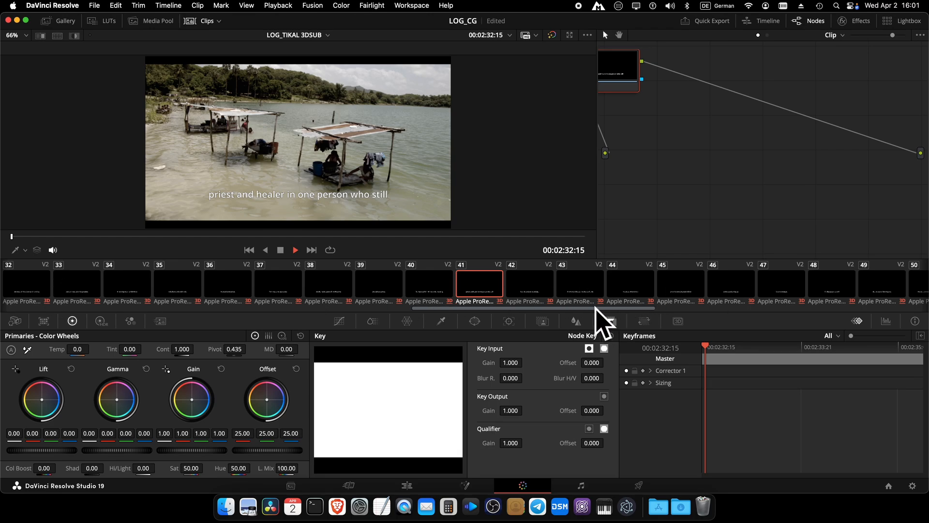
Step: Scroll the clip strip to the start and switch Stereo 3D vision from mono to stereo anaglyph
{"action": "left_click_drag", "start_coordinate": [597, 308], "coordinate": [47, 310]}
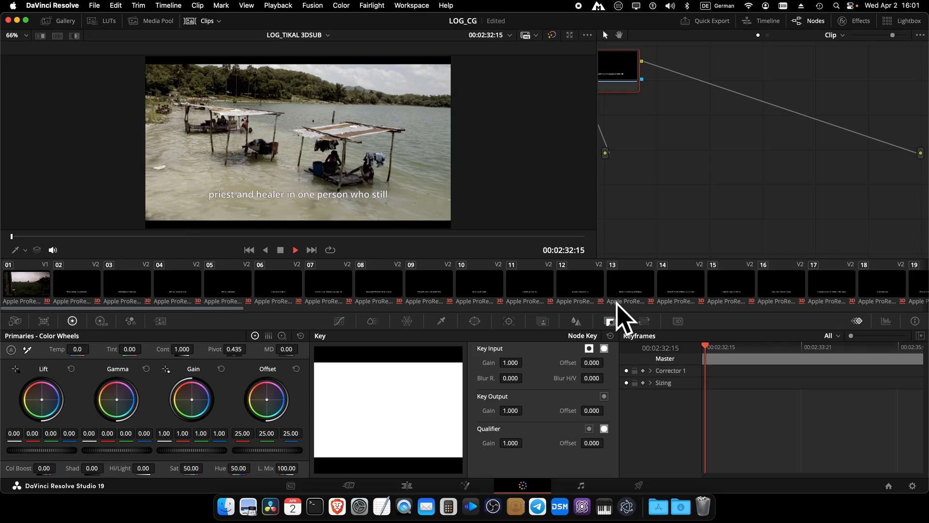
{"action": "left_click", "coordinate": [678, 321]}
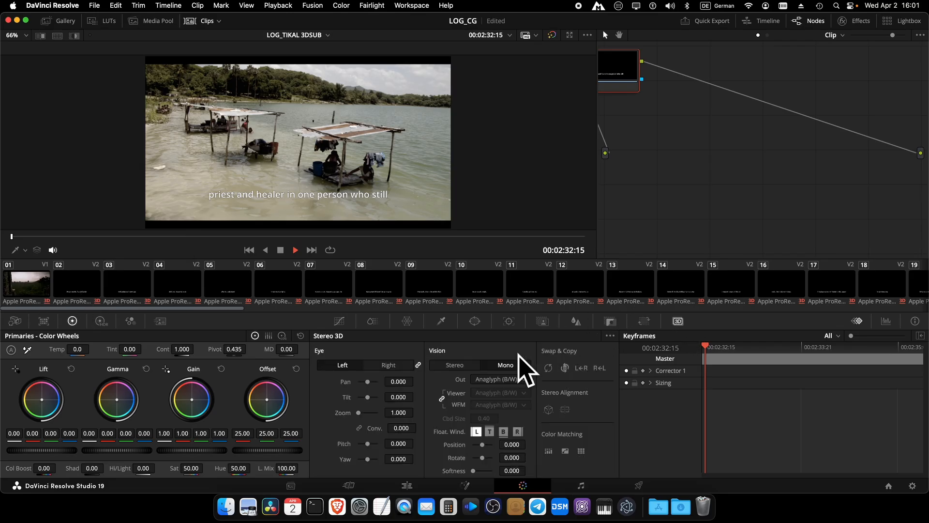
{"action": "left_click", "coordinate": [454, 366]}
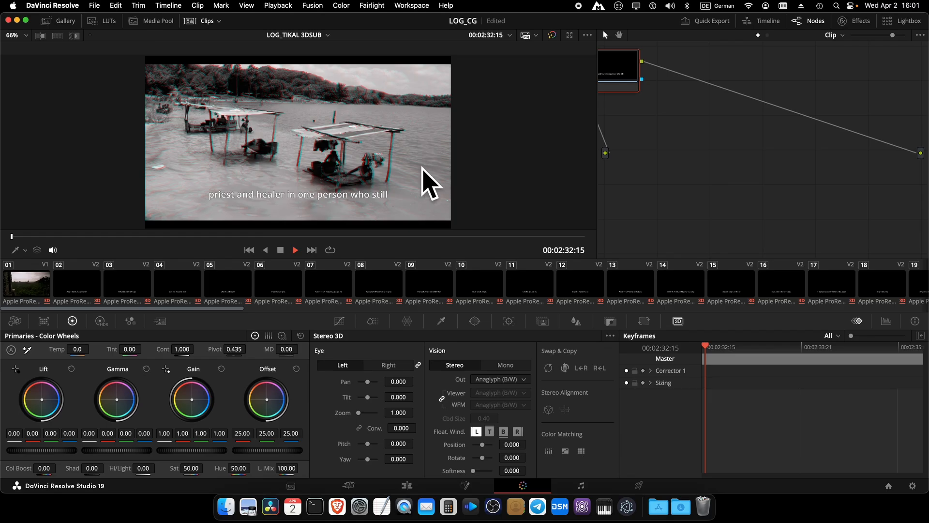
Step: Select clip 02, 'We are not the first civilization', and centre node 01 in the node graph
{"action": "left_click", "coordinate": [100, 286]}
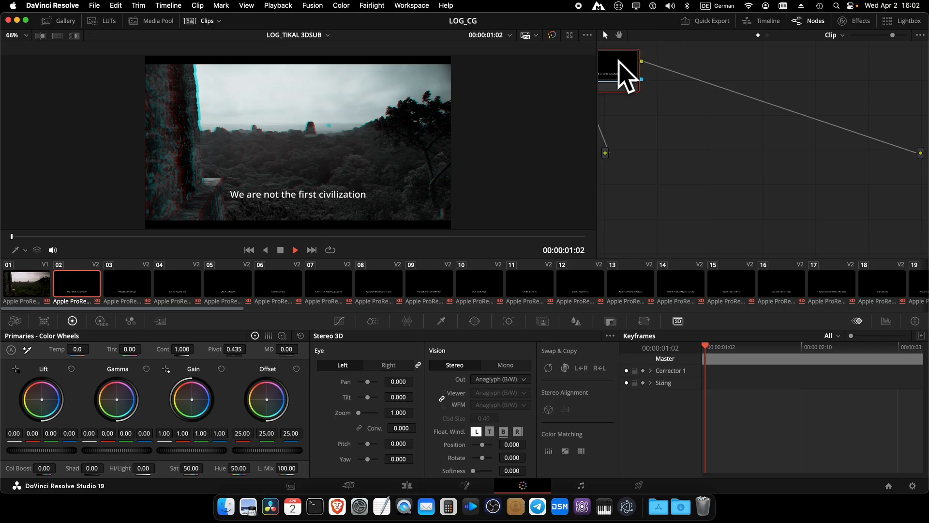
{"action": "left_click_drag", "start_coordinate": [627, 77], "coordinate": [771, 104]}
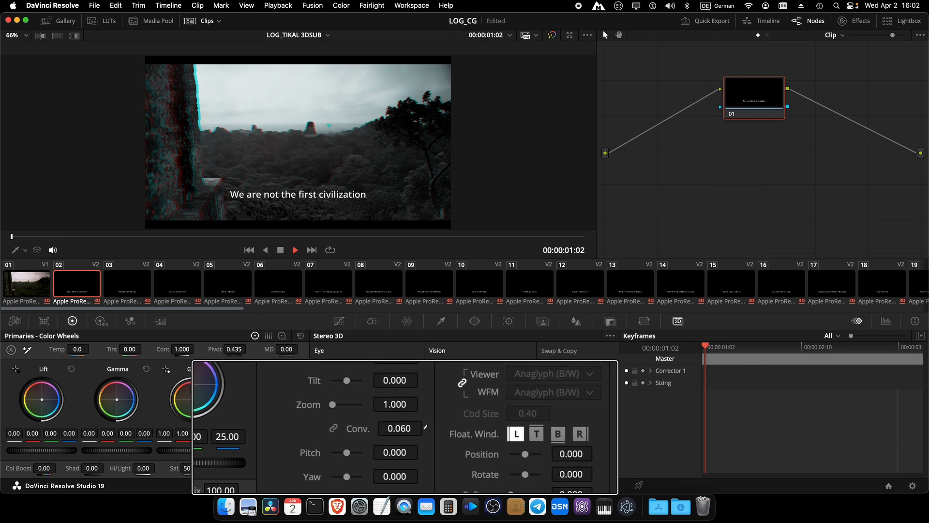
Step: Try clip 02's convergence between -4.650 and 10.930, leaving it at 8.490
{"action": "left_click_drag", "start_coordinate": [401, 428], "coordinate": [526, 423]}
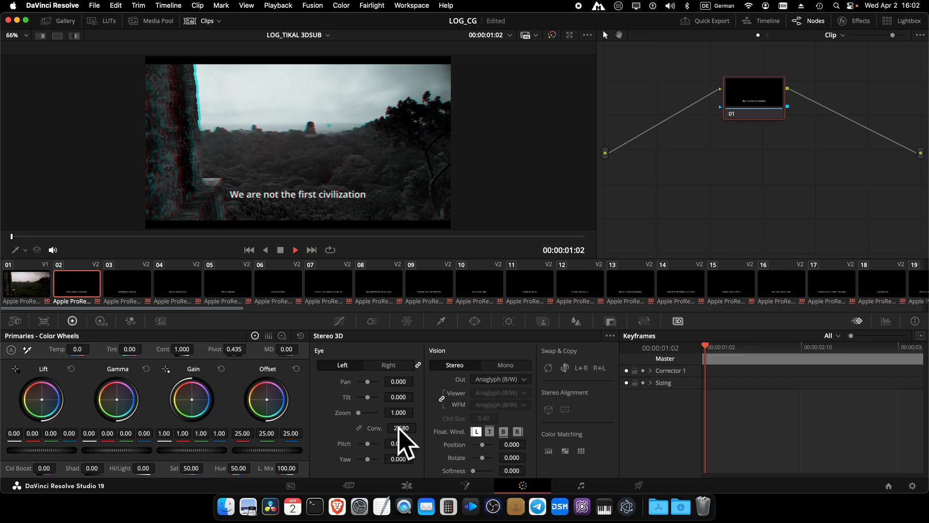
{"action": "left_click_drag", "start_coordinate": [399, 428], "coordinate": [804, 431]}
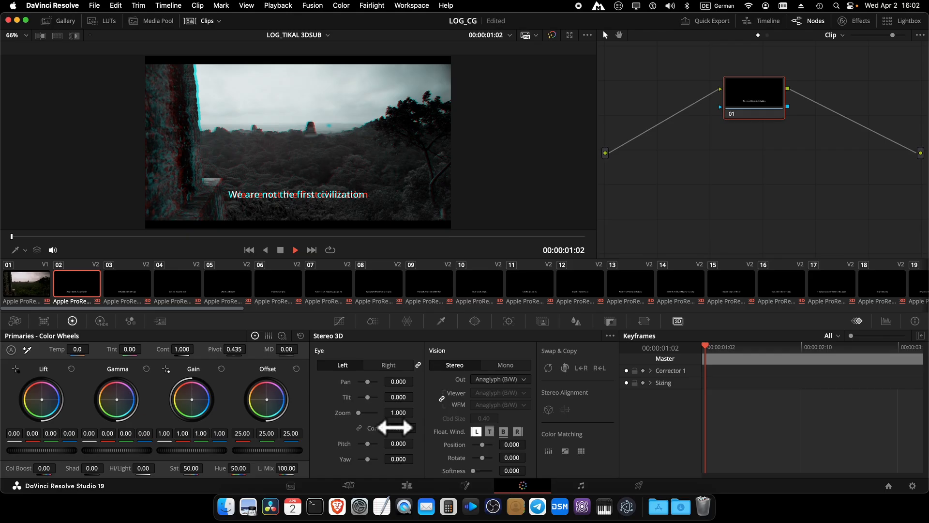
{"action": "left_click_drag", "start_coordinate": [398, 426], "coordinate": [98, 428]}
{"action": "left_click_drag", "start_coordinate": [319, 260], "coordinate": [29, 266]}
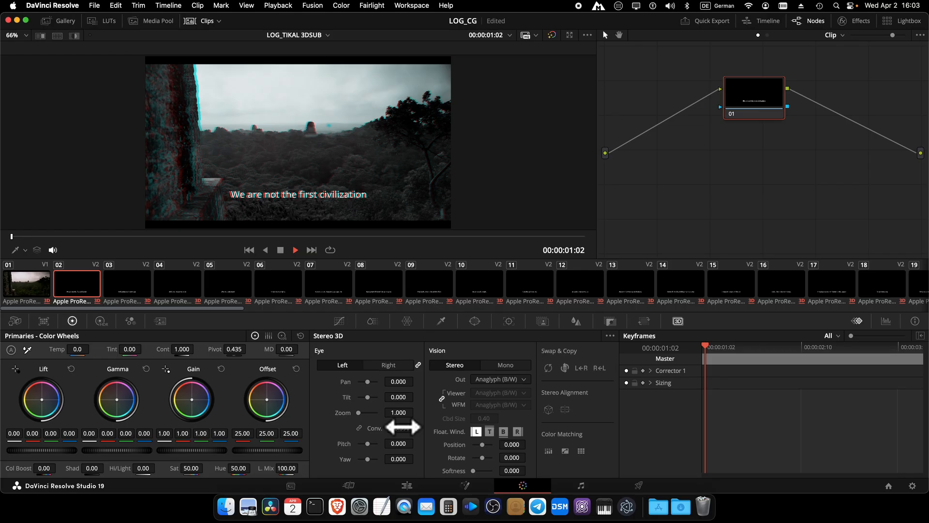
{"action": "left_click_drag", "start_coordinate": [402, 427], "coordinate": [623, 268]}
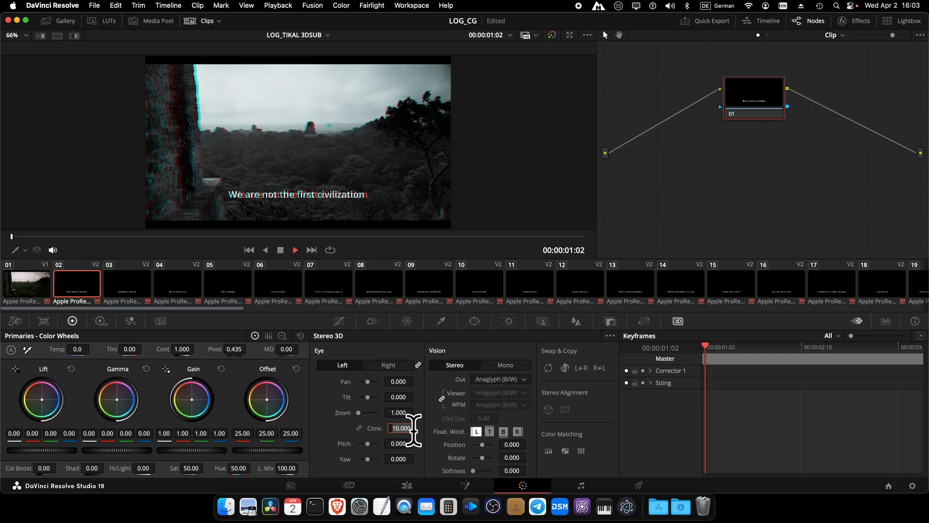
Step: Enter convergence 10.000 for clip 03 and 0.000 for clip 04
{"action": "left_click", "coordinate": [130, 289]}
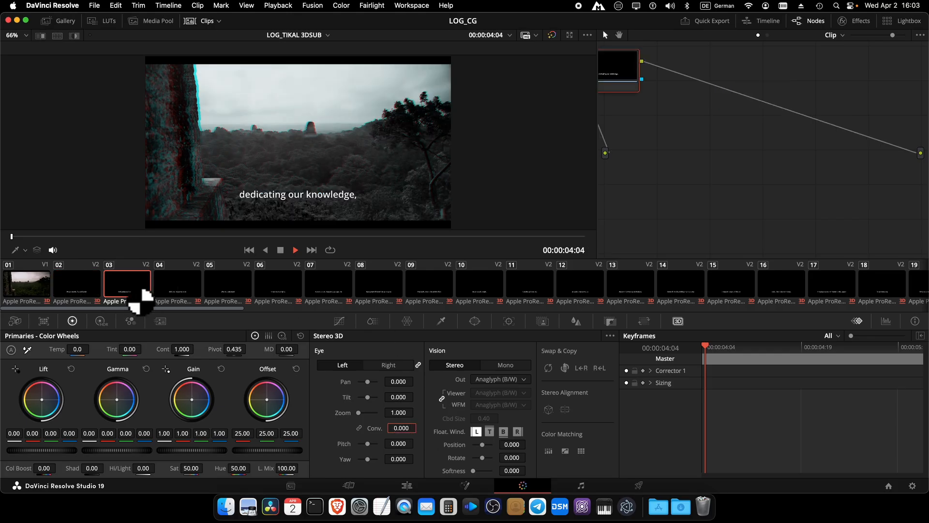
{"action": "double_click", "coordinate": [401, 429]}
{"action": "type", "text": "10.000"}
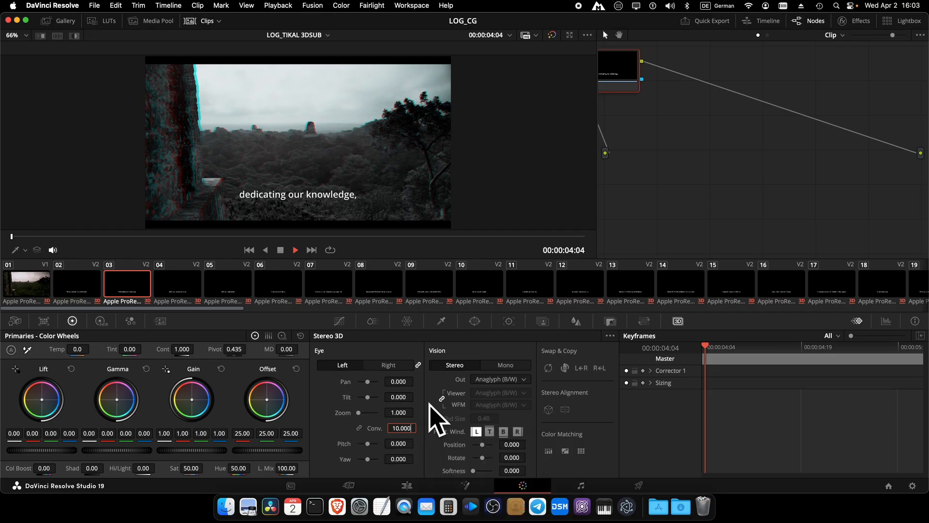
{"action": "left_click", "coordinate": [175, 290]}
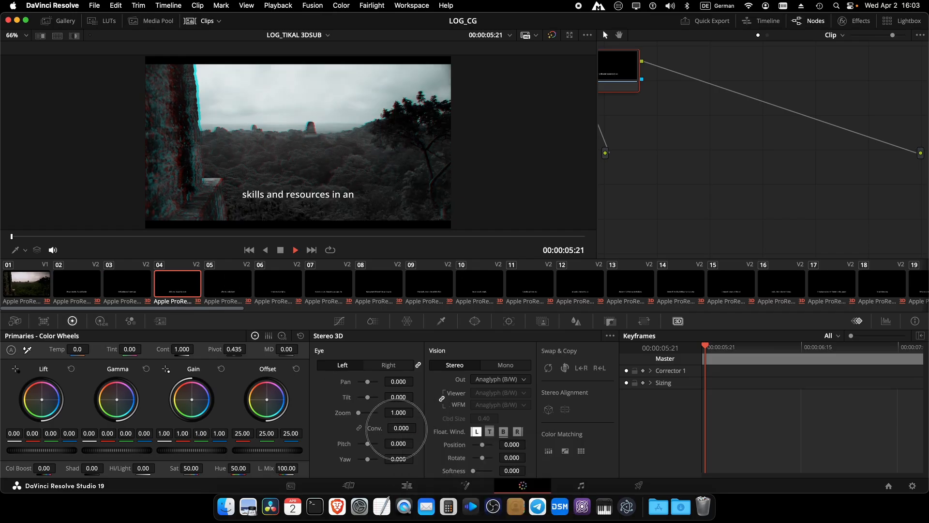
{"action": "type", "text": "0.000"}
Step: Step through clips 05 to 13 and raise clip 13's convergence to 6.600
{"action": "left_click", "coordinate": [245, 290]}
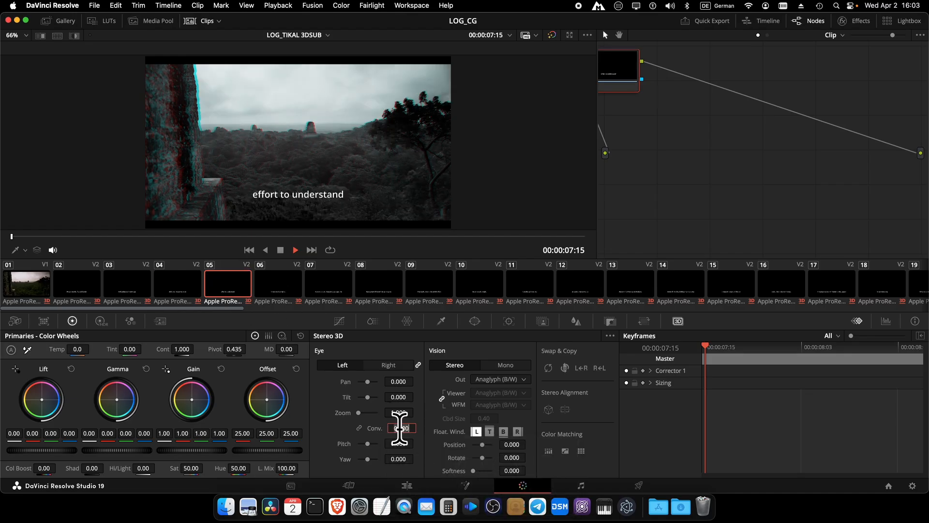
{"action": "left_click", "coordinate": [290, 289]}
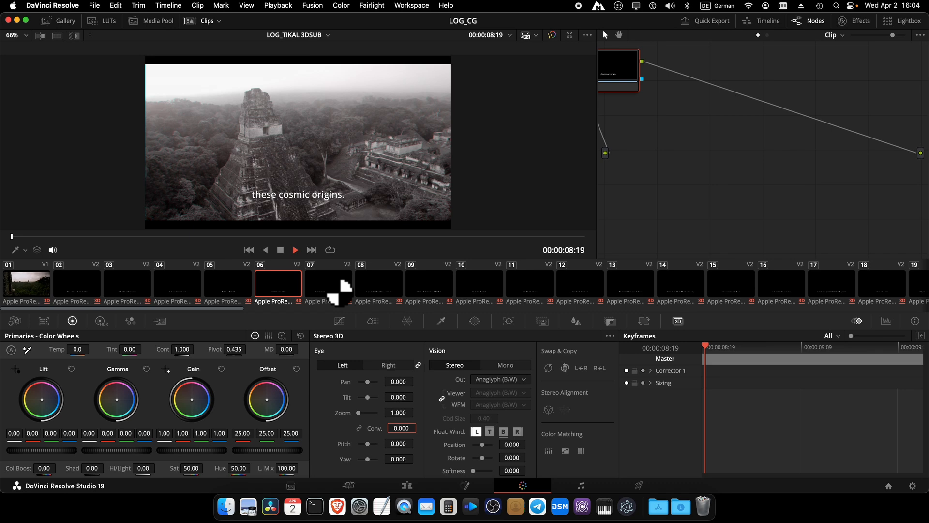
{"action": "left_click", "coordinate": [338, 288]}
{"action": "left_click", "coordinate": [382, 286]}
{"action": "left_click", "coordinate": [494, 284]}
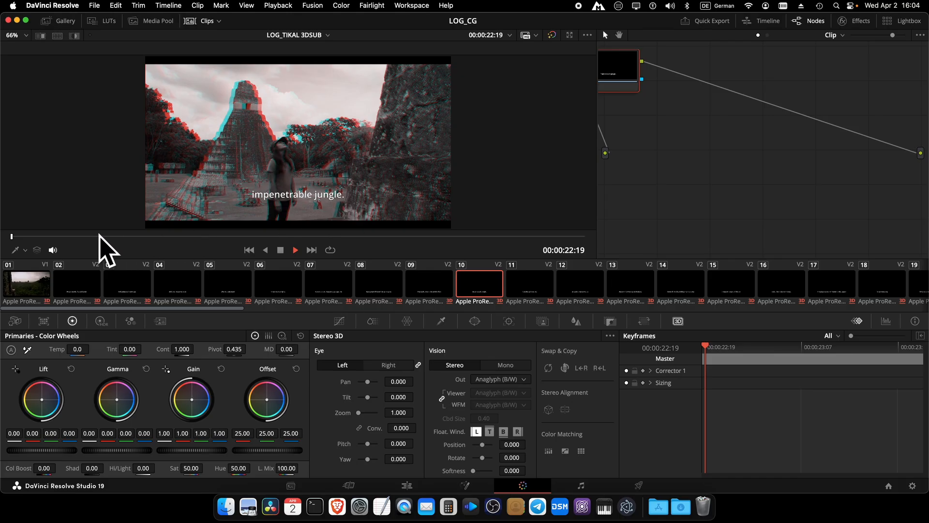
{"action": "left_click", "coordinate": [528, 288]}
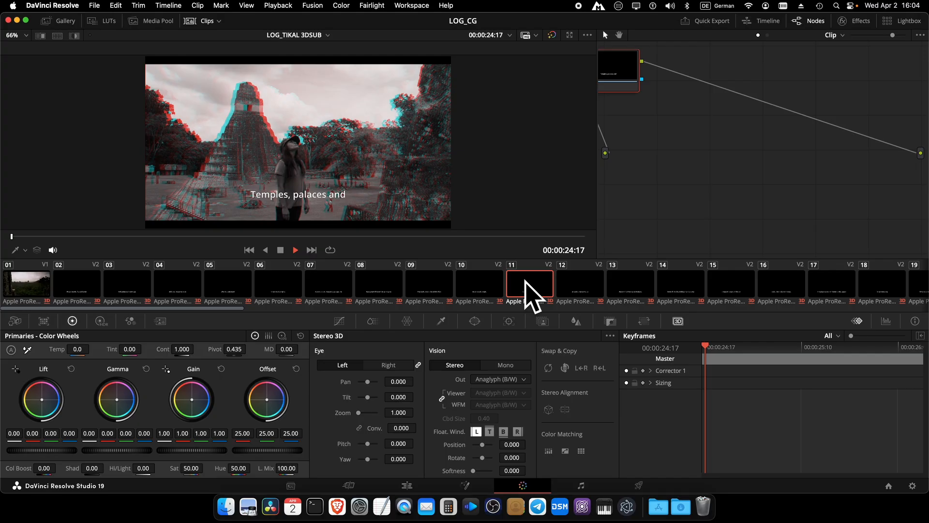
{"action": "left_click", "coordinate": [577, 289]}
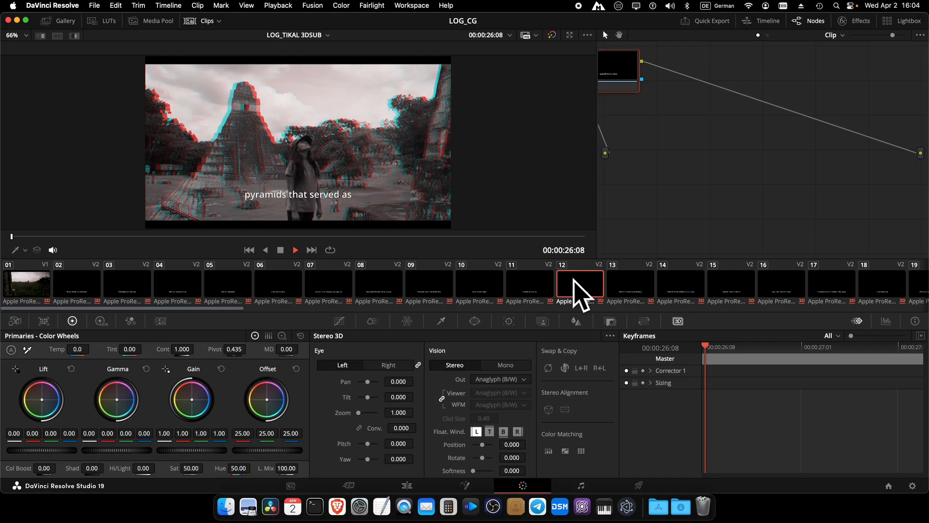
{"action": "left_click", "coordinate": [619, 284]}
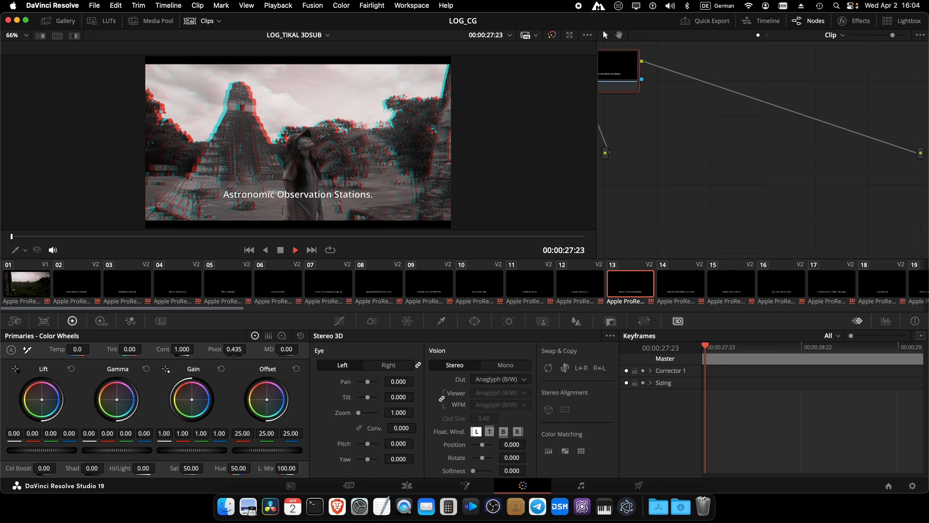
{"action": "left_click_drag", "start_coordinate": [401, 428], "coordinate": [719, 430]}
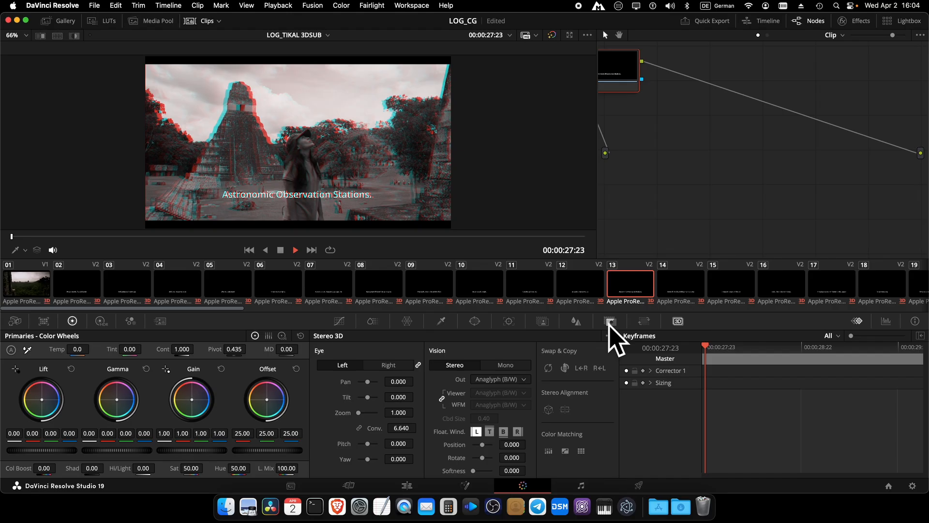
Step: Raise clip 14's convergence to 7.500
{"action": "left_click", "coordinate": [683, 288]}
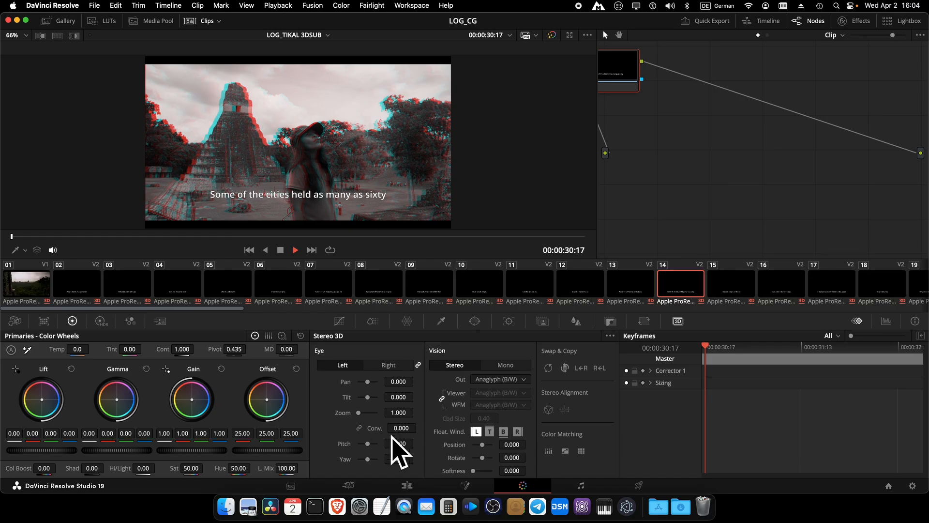
{"action": "left_click_drag", "start_coordinate": [397, 429], "coordinate": [765, 426]}
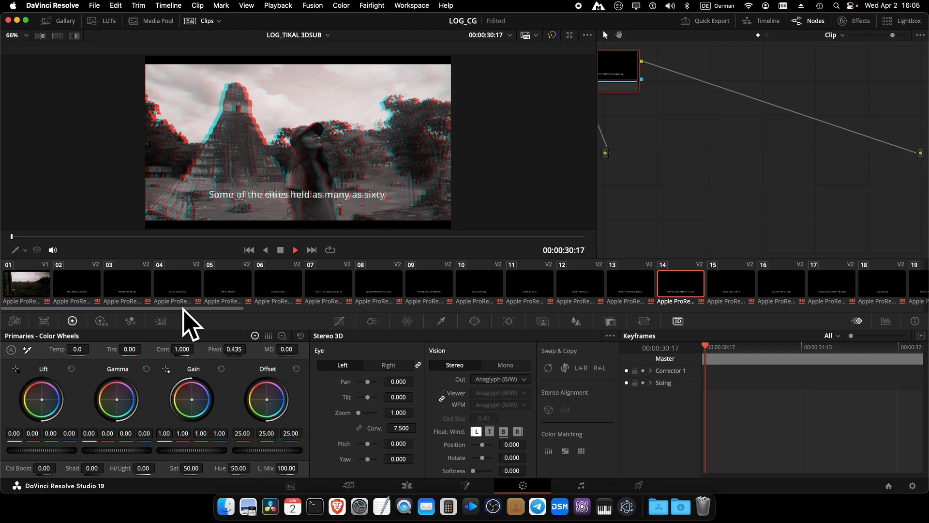
{"action": "left_click_drag", "start_coordinate": [184, 309], "coordinate": [98, 312]}
{"action": "left_click", "coordinate": [407, 485]}
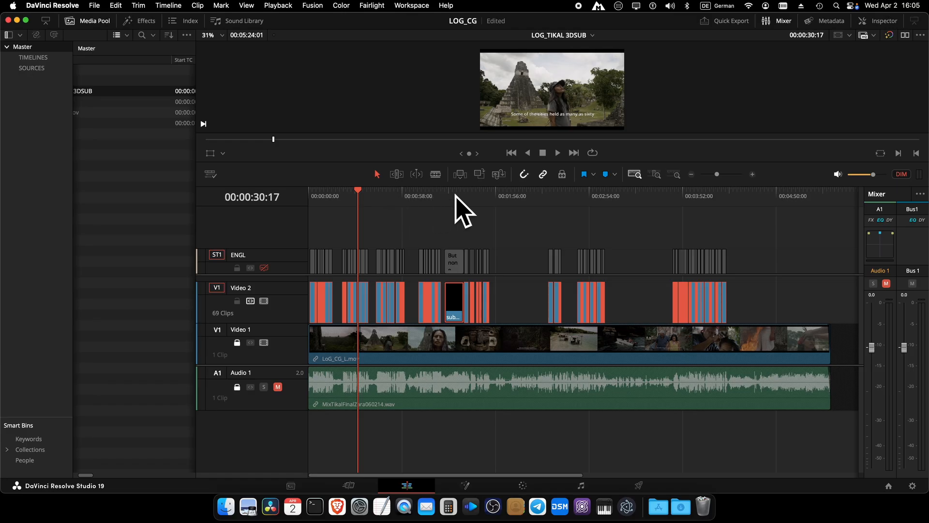
{"action": "left_click", "coordinate": [523, 486]}
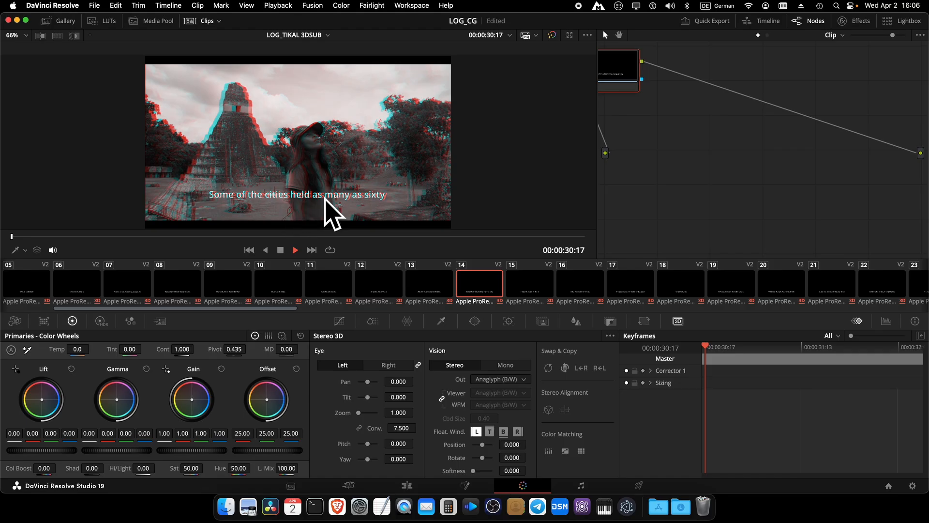
{"action": "left_click", "coordinate": [407, 485]}
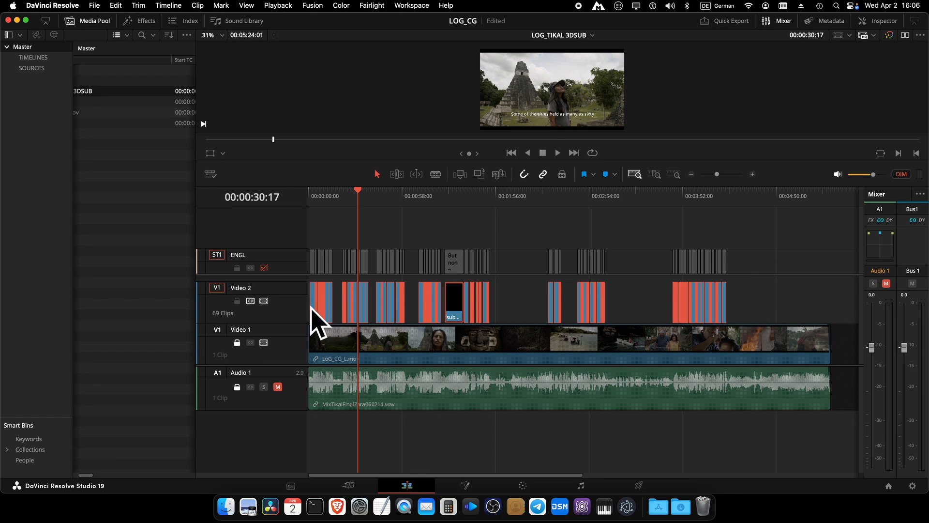
{"action": "left_click", "coordinate": [522, 485]}
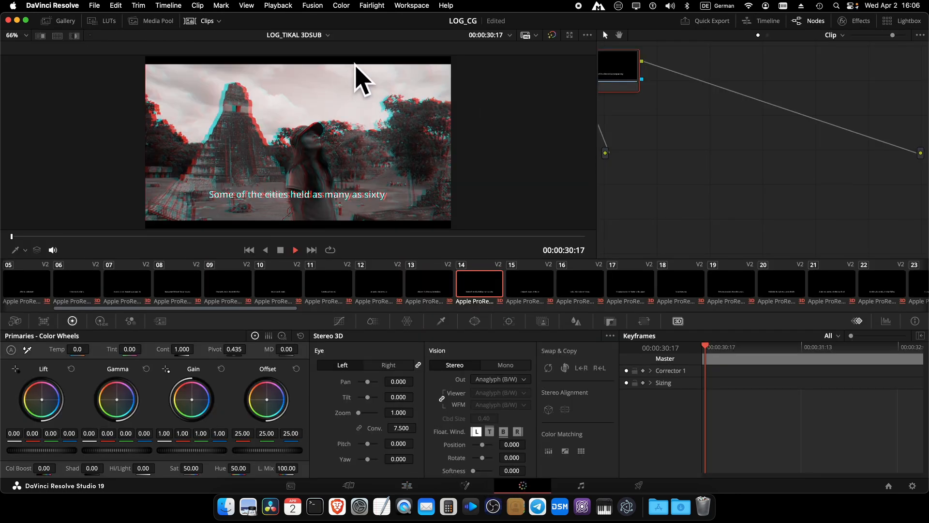
Step: Bring the Stereoscopic Subtitles Plugin window forward, move it up-left, and focus its output and AnnotationText fields
{"action": "left_click", "coordinate": [626, 507]}
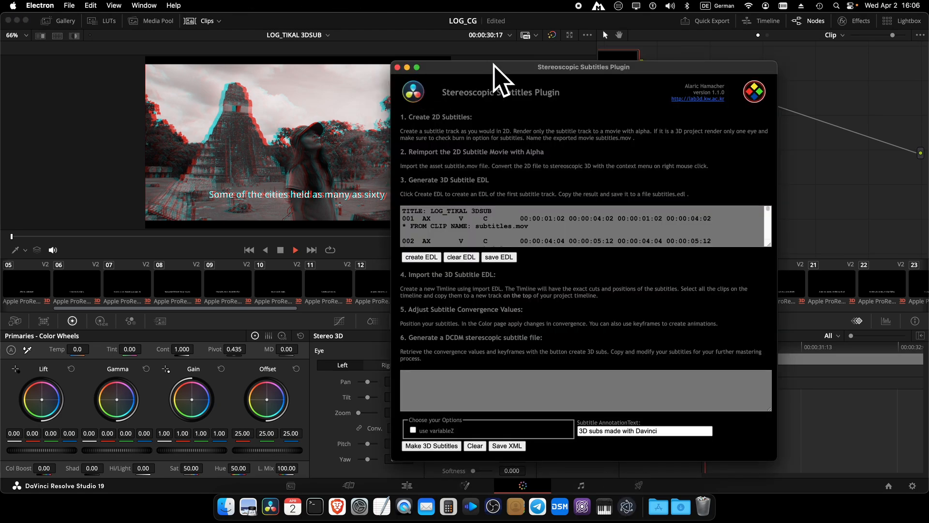
{"action": "left_click_drag", "start_coordinate": [493, 65], "coordinate": [390, 51]}
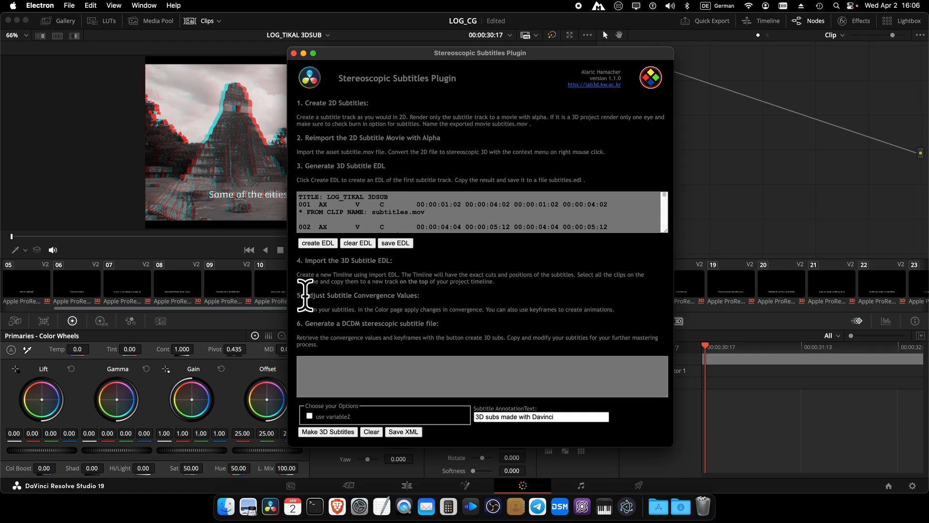
{"action": "left_click_drag", "start_coordinate": [305, 295], "coordinate": [450, 296]}
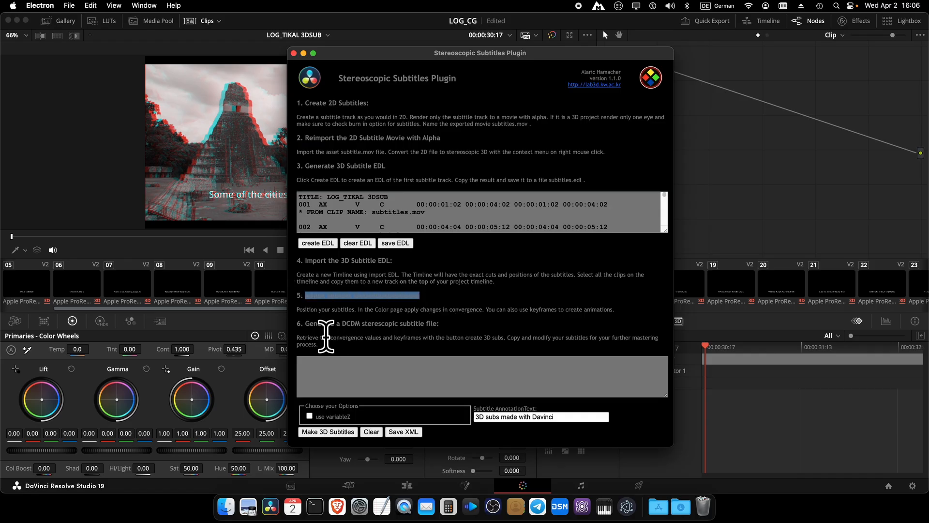
{"action": "left_click", "coordinate": [306, 322]}
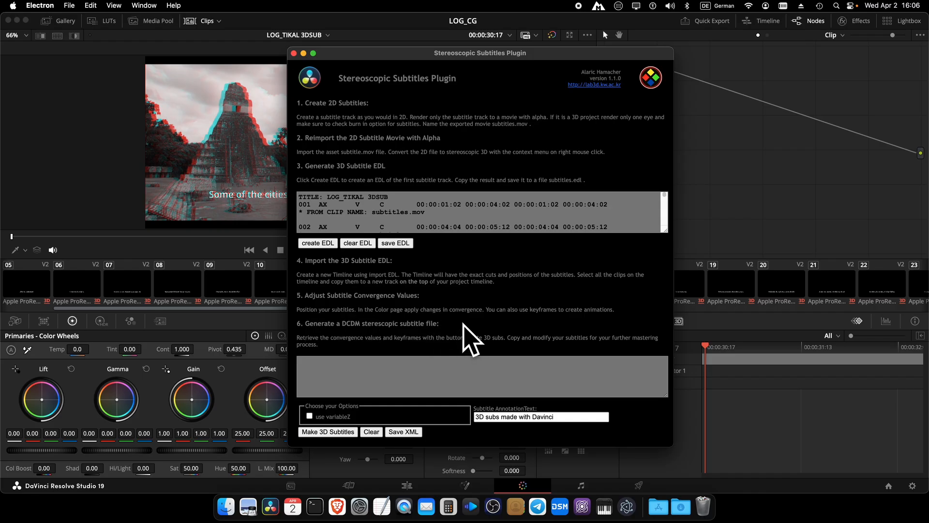
{"action": "left_click", "coordinate": [363, 369]}
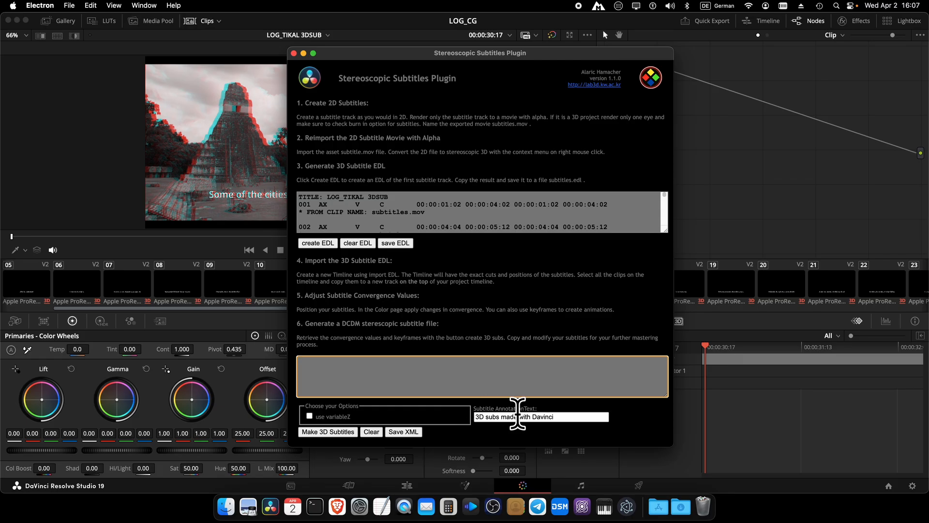
{"action": "left_click", "coordinate": [519, 416]}
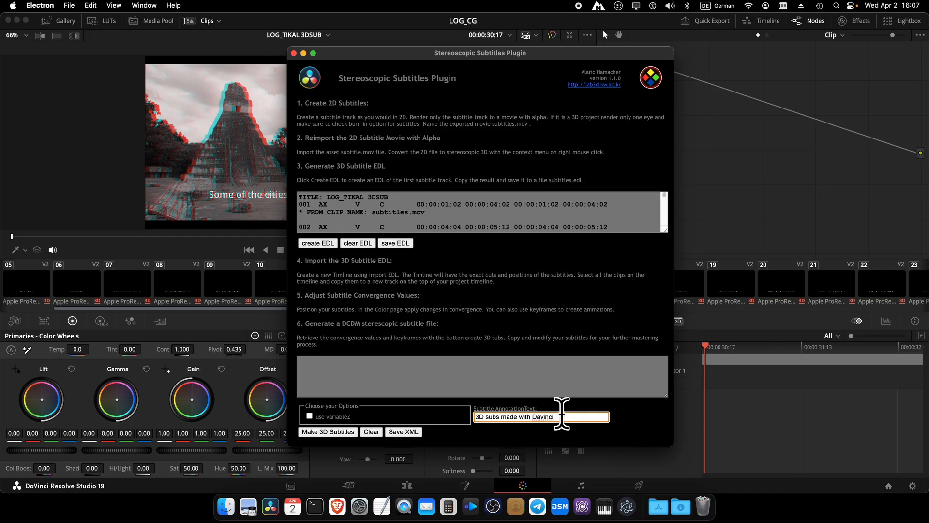
Step: Make the 3D subtitles, review the SubtitleReel XML, and save it as subtitles.xml on the Desktop
{"action": "left_click", "coordinate": [330, 433]}
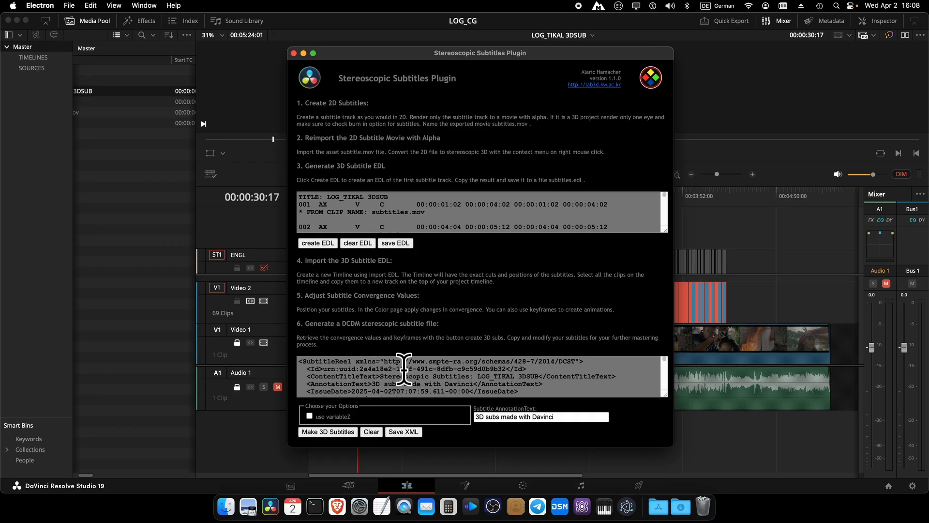
{"action": "scroll", "coordinate": [420, 370], "scroll_direction": "down", "scroll_amount": 1}
{"action": "scroll", "coordinate": [420, 370], "scroll_direction": "down", "scroll_amount": 10}
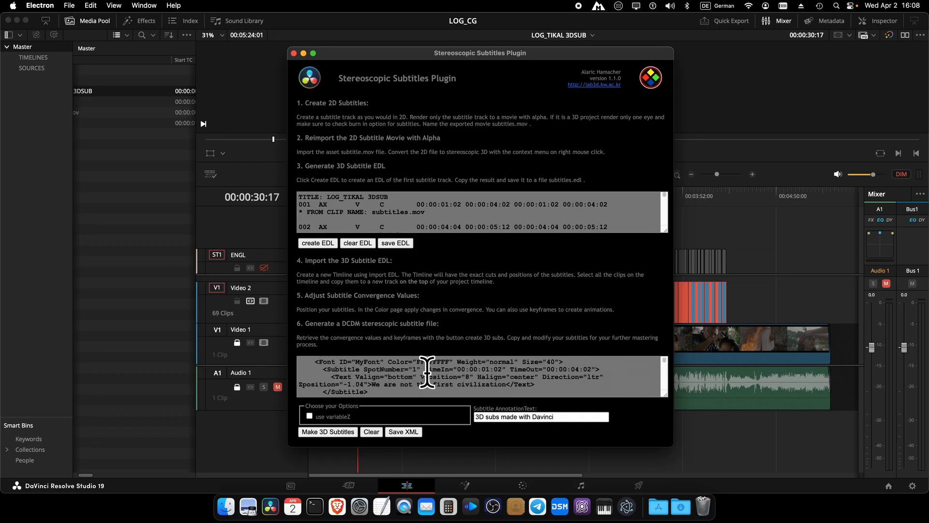
{"action": "scroll", "coordinate": [429, 372], "scroll_direction": "down", "scroll_amount": 5}
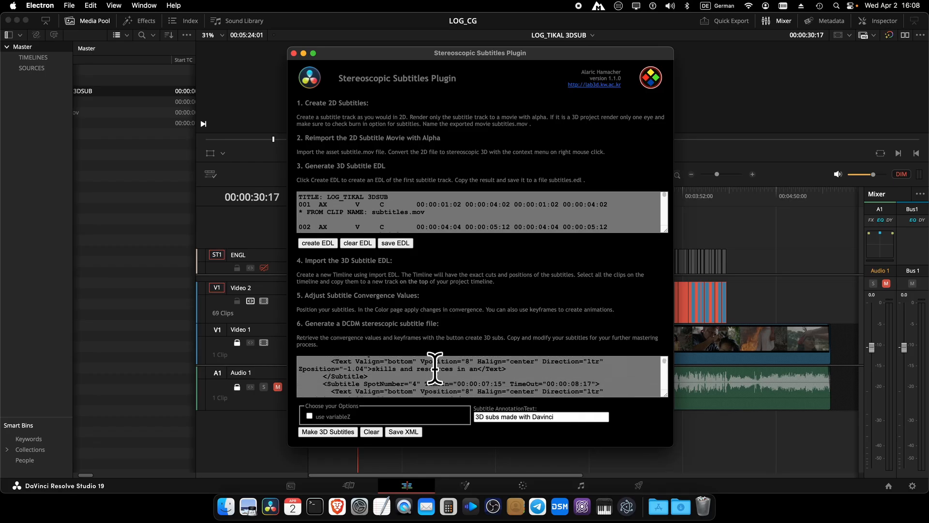
{"action": "left_click", "coordinate": [402, 431]}
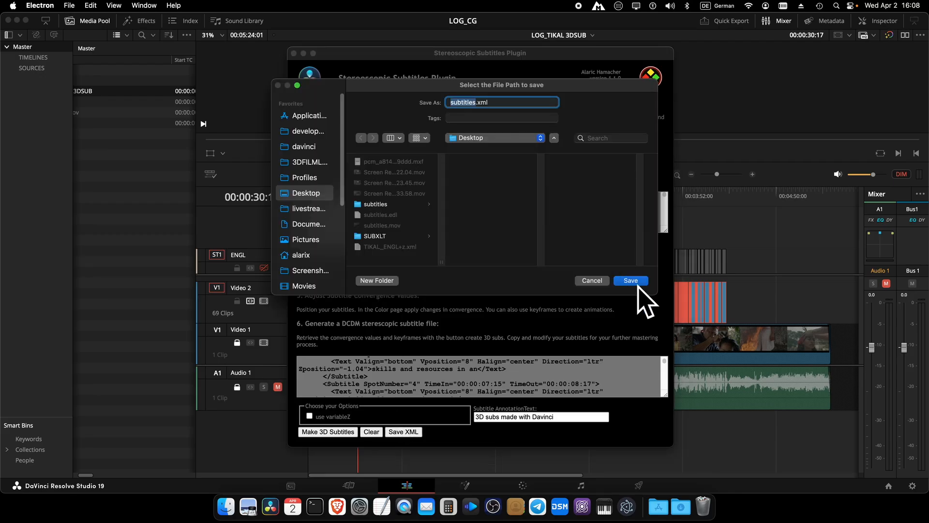
{"action": "left_click", "coordinate": [631, 281]}
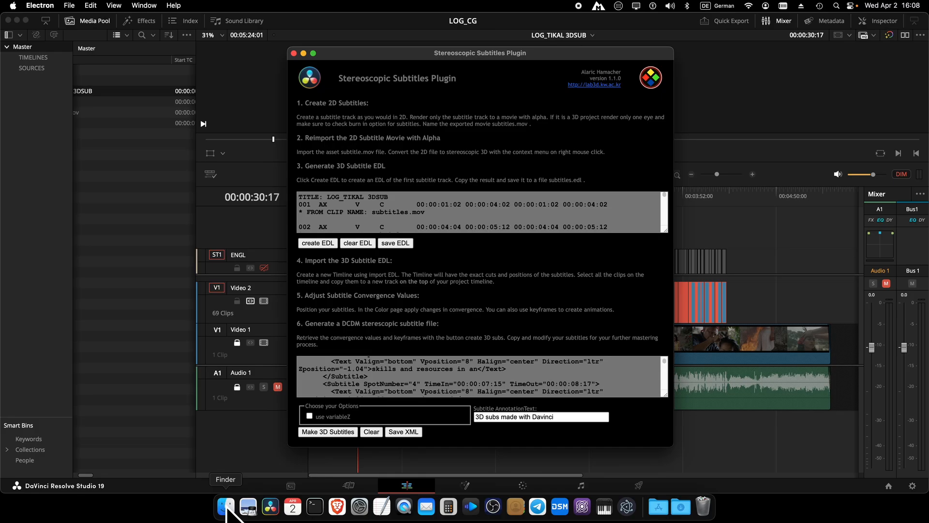
Step: Open subtitles.xml from the Desktop in Brave Browser via Finder's Open With menu
{"action": "left_click", "coordinate": [226, 507]}
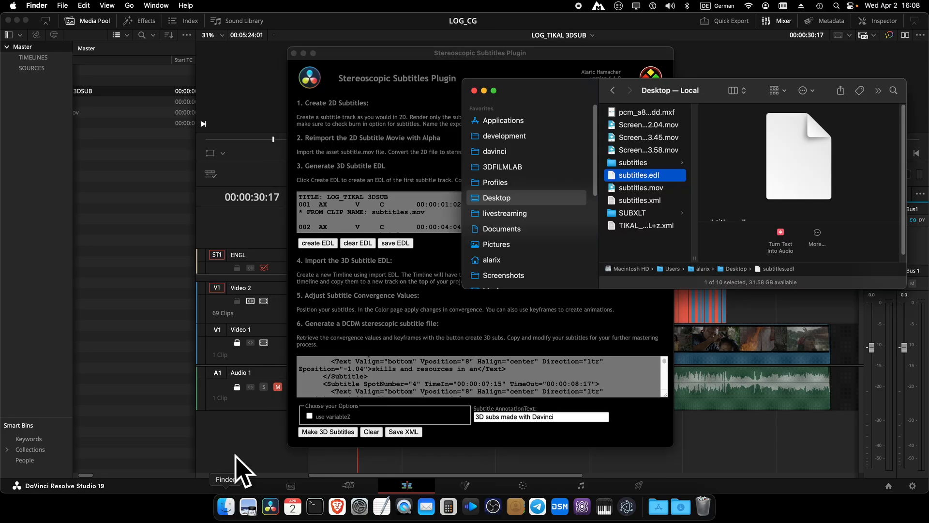
{"action": "left_click", "coordinate": [640, 199]}
{"action": "right_click", "coordinate": [639, 203]}
{"action": "mouse_move", "coordinate": [646, 218]}
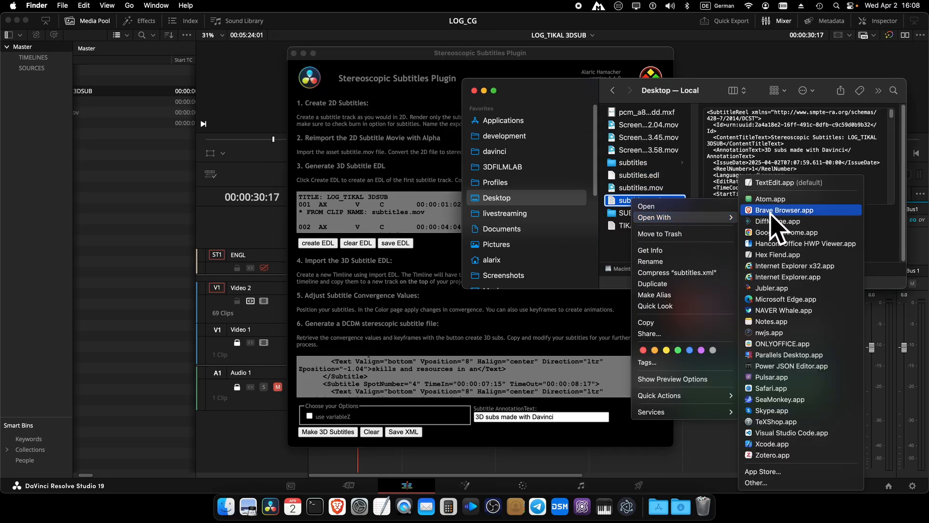
{"action": "left_click", "coordinate": [788, 210]}
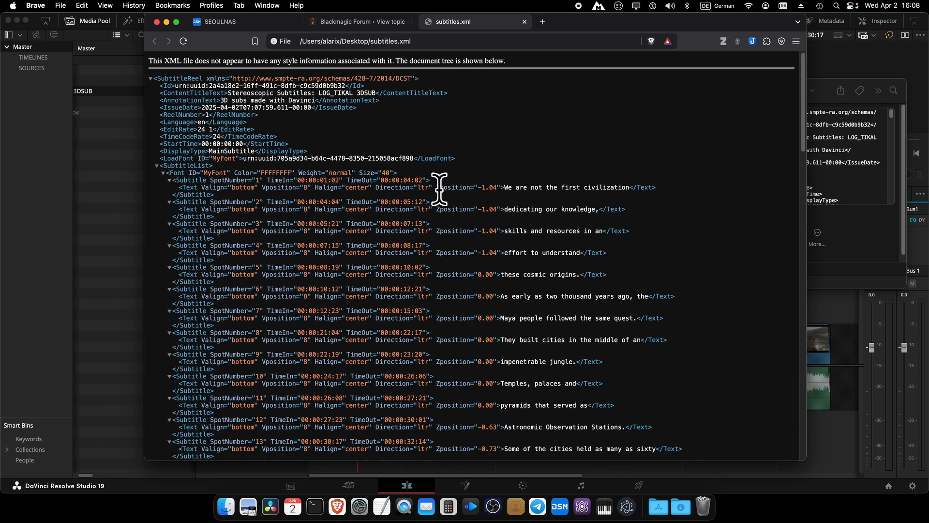
{"action": "left_click_drag", "start_coordinate": [437, 187], "coordinate": [500, 187]}
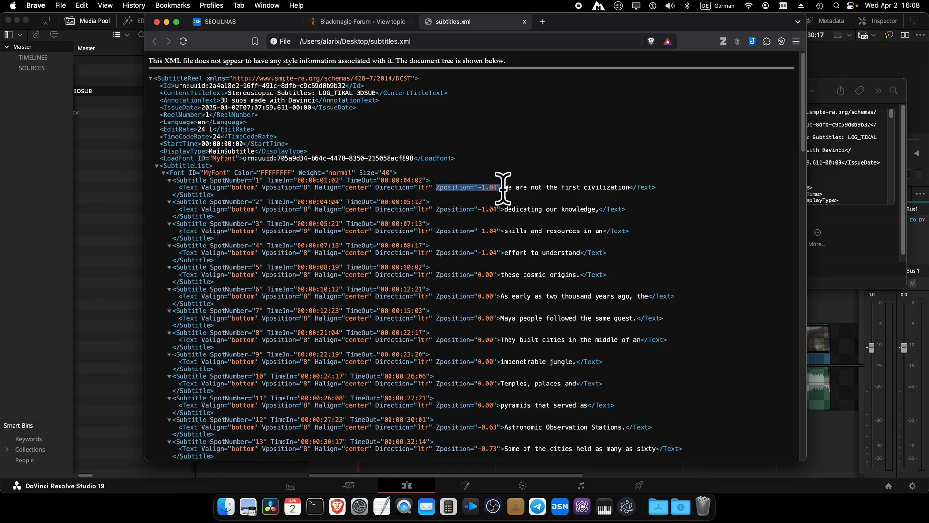
{"action": "left_click_drag", "start_coordinate": [504, 188], "coordinate": [628, 189]}
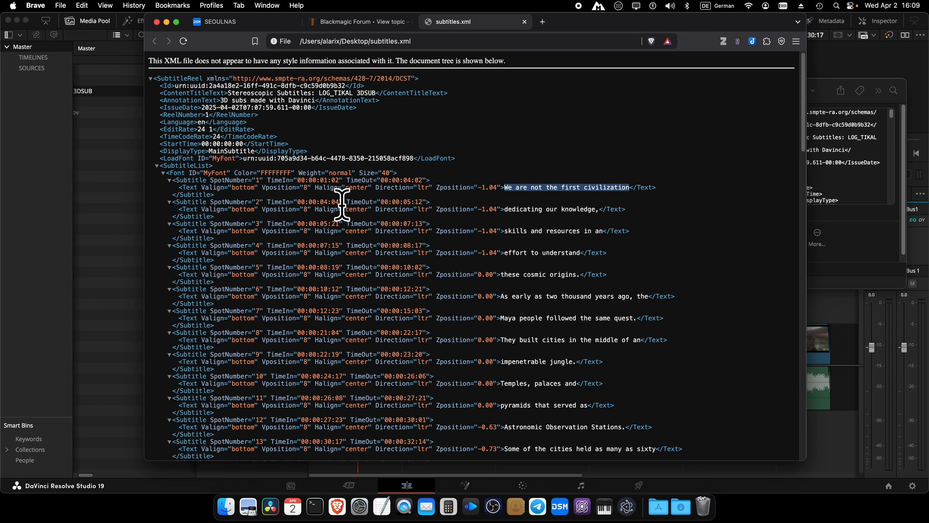
{"action": "scroll", "coordinate": [564, 360], "scroll_direction": "down", "scroll_amount": 10}
{"action": "scroll", "coordinate": [567, 362], "scroll_direction": "down", "scroll_amount": 13}
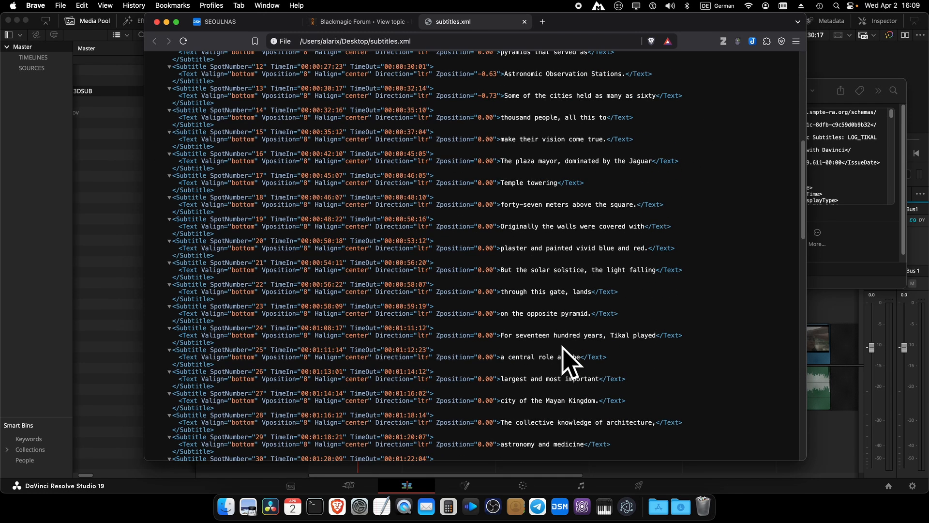
{"action": "scroll", "coordinate": [567, 362], "scroll_direction": "up", "scroll_amount": 20}
{"action": "scroll", "coordinate": [566, 361], "scroll_direction": "down", "scroll_amount": 2}
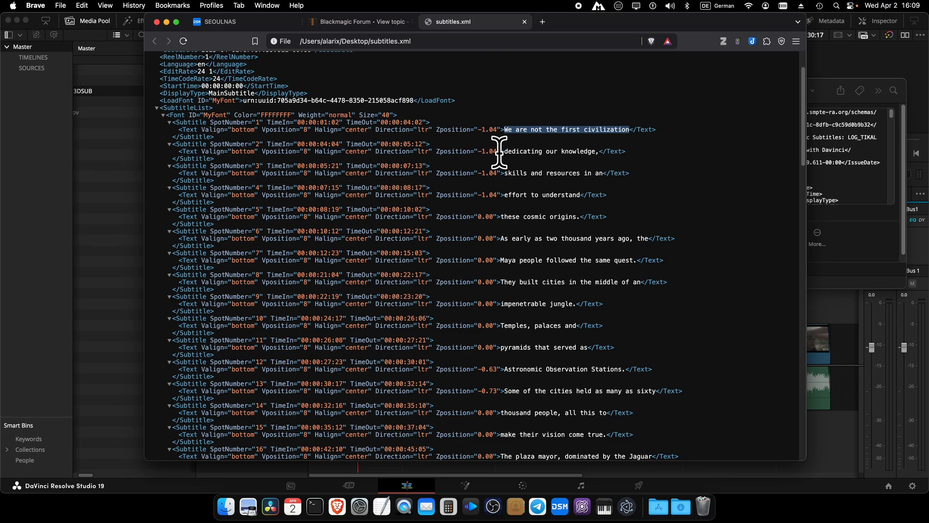
{"action": "left_click_drag", "start_coordinate": [482, 151], "coordinate": [494, 151]}
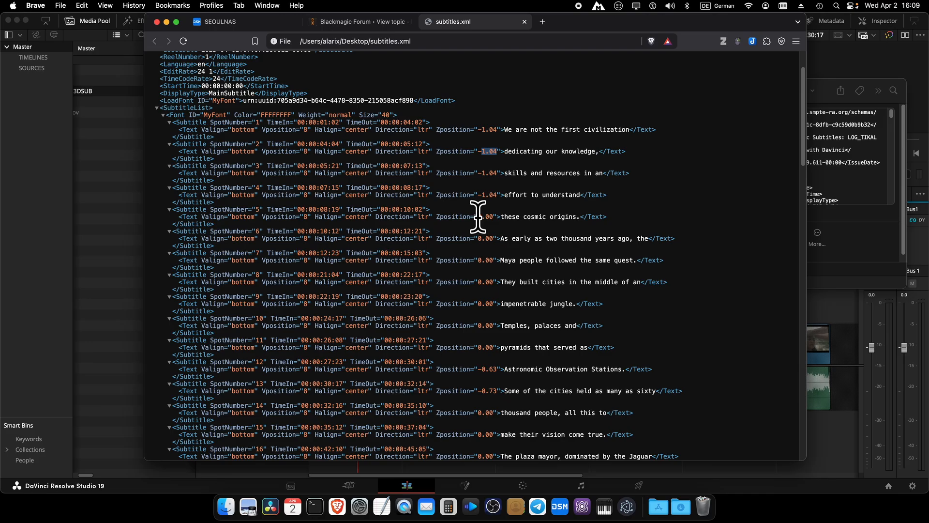
{"action": "left_click_drag", "start_coordinate": [478, 216], "coordinate": [493, 218]}
{"action": "scroll", "coordinate": [500, 292], "scroll_direction": "down", "scroll_amount": 6}
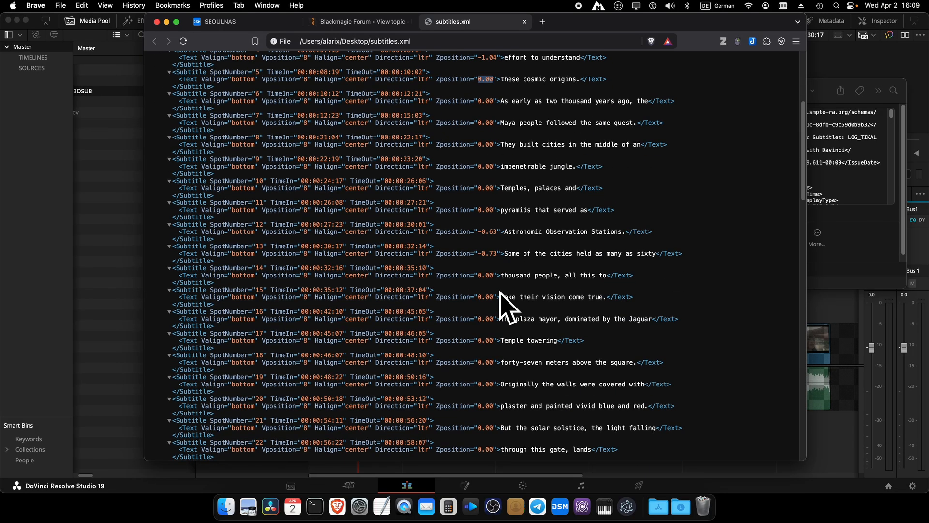
{"action": "scroll", "coordinate": [500, 292], "scroll_direction": "up", "scroll_amount": 9}
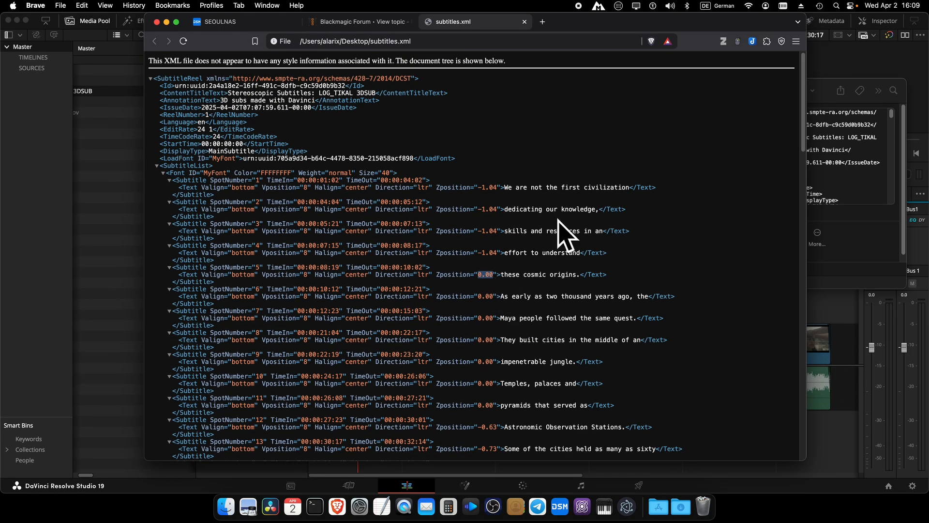